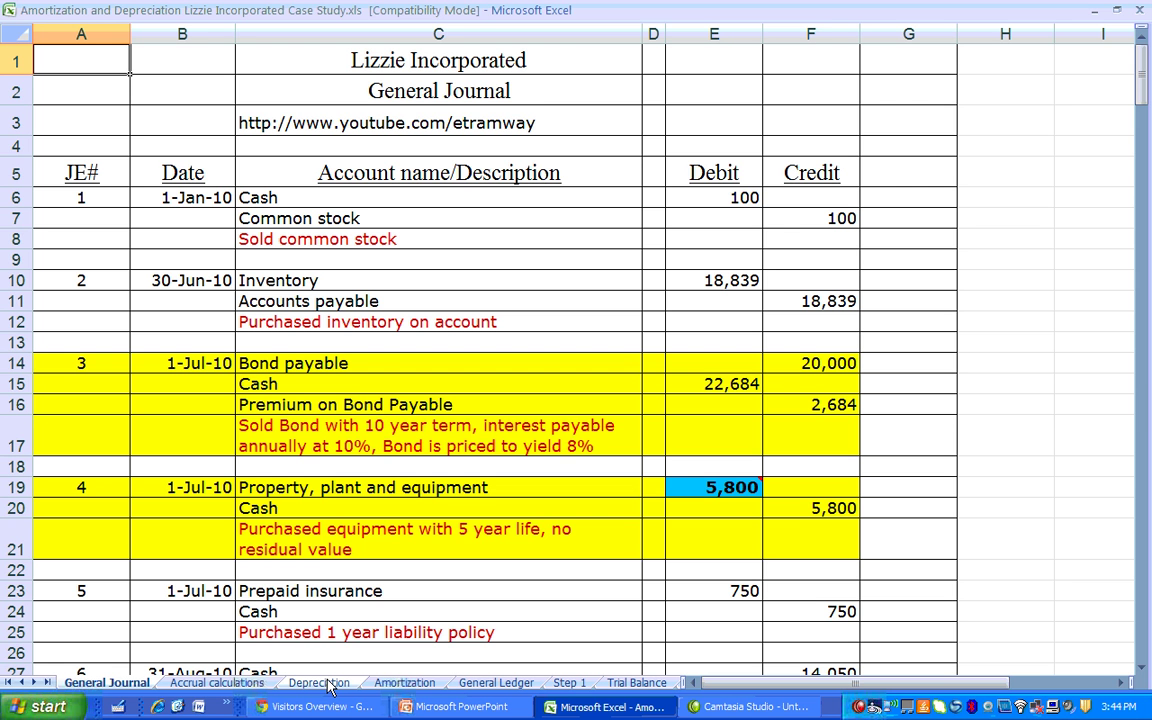
Step: View the Accrual calculations sheet and the asset inputs on the Depreciation sheet, ending on the Straight Line Depreciation heading
click(227, 686)
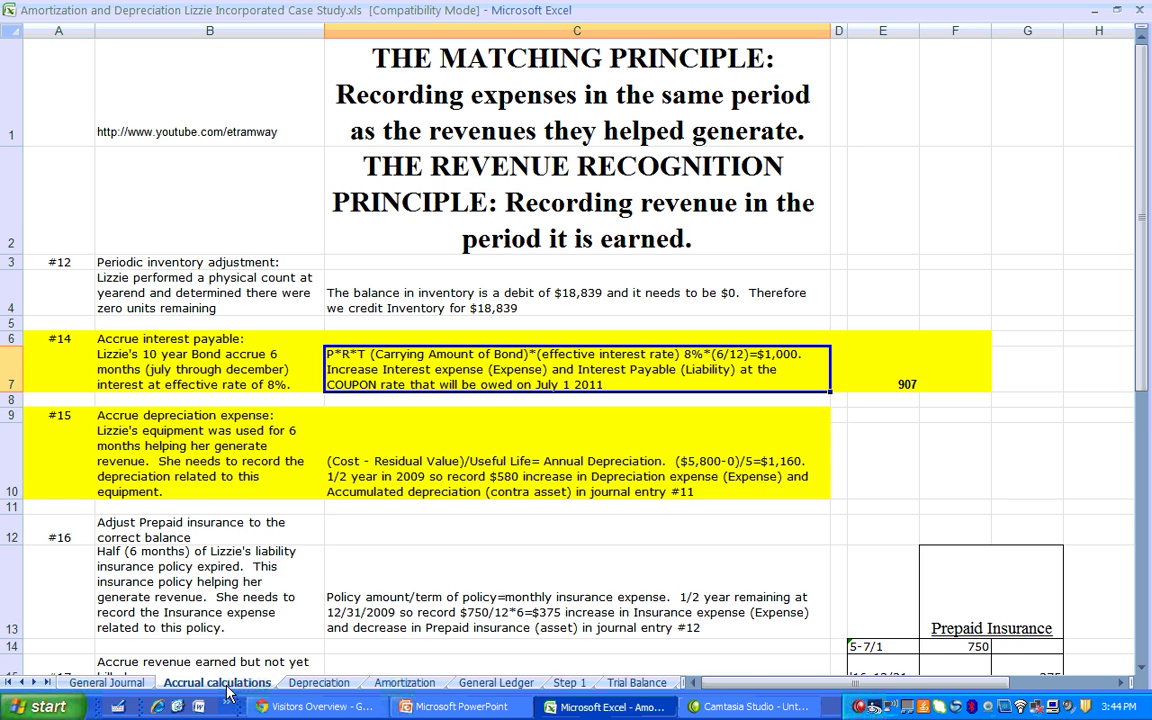
click(314, 683)
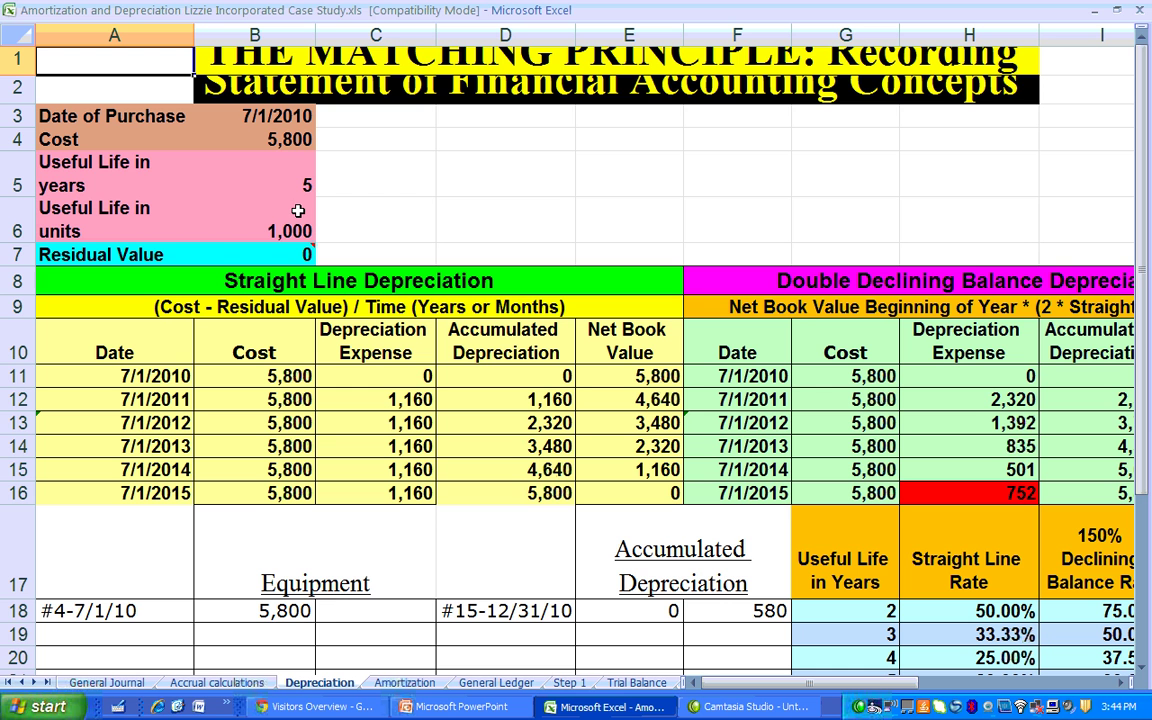
mouse_move(303, 256)
click(421, 262)
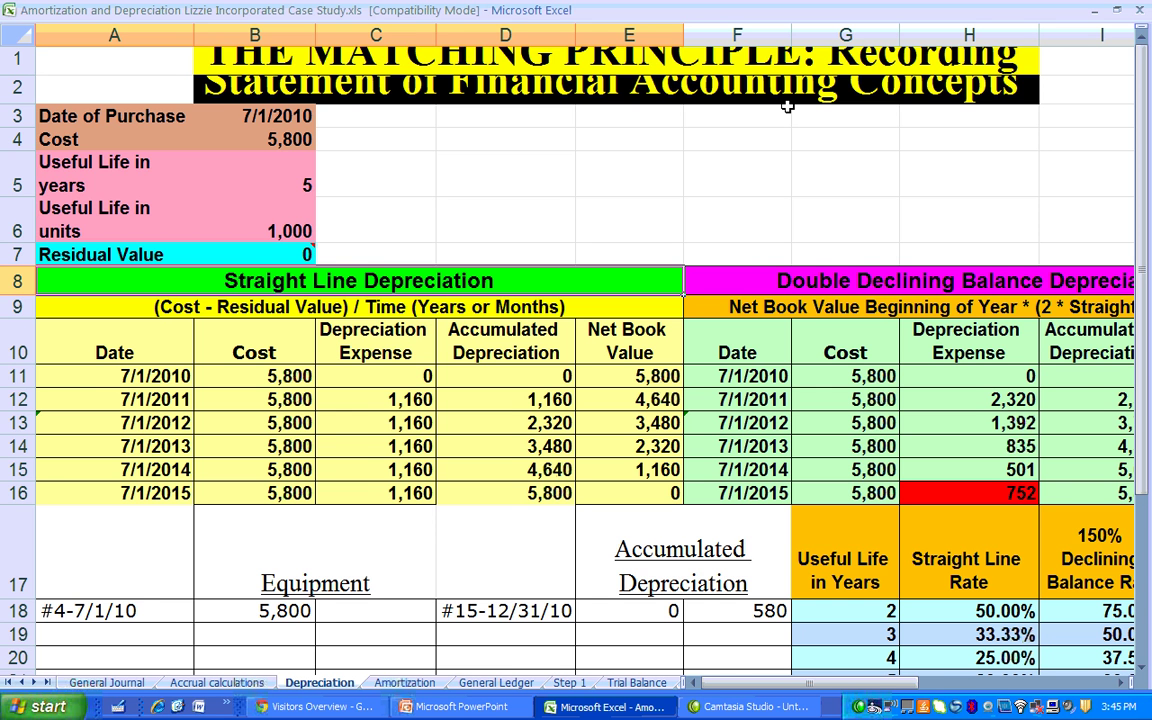
Step: Look over the Double Declining Balance and Units of Activity schedules on the Depreciation sheet, returning to the Straight Line schedule
key(Right)
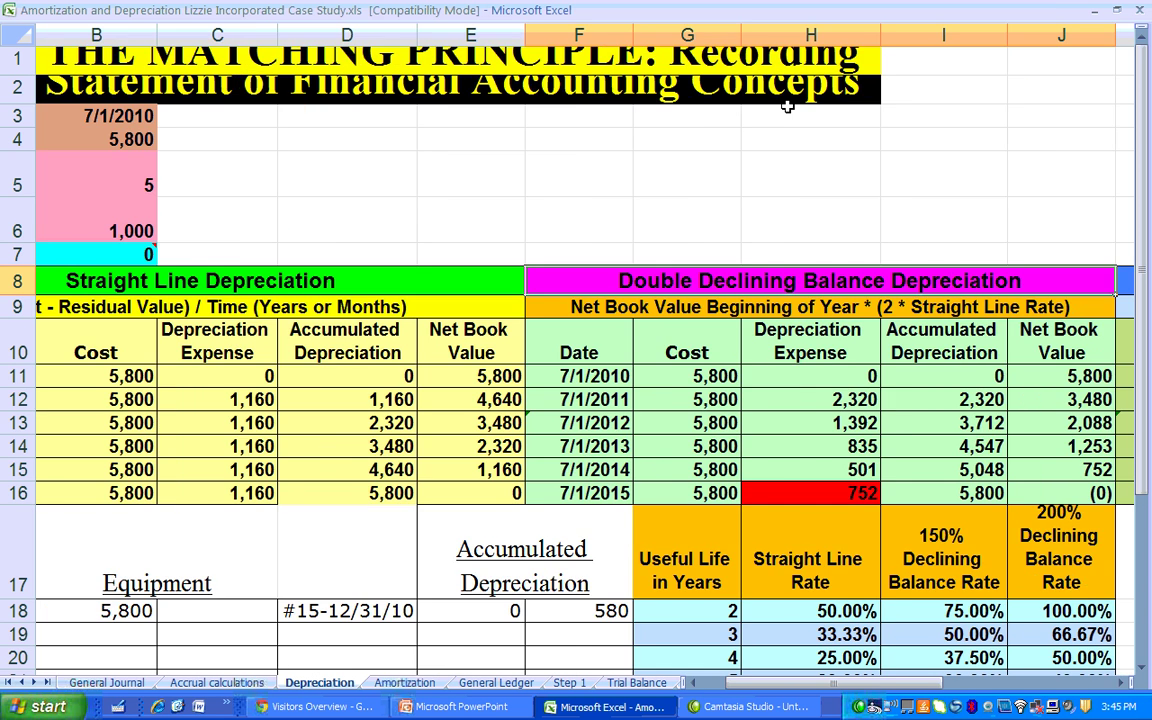
key(Left)
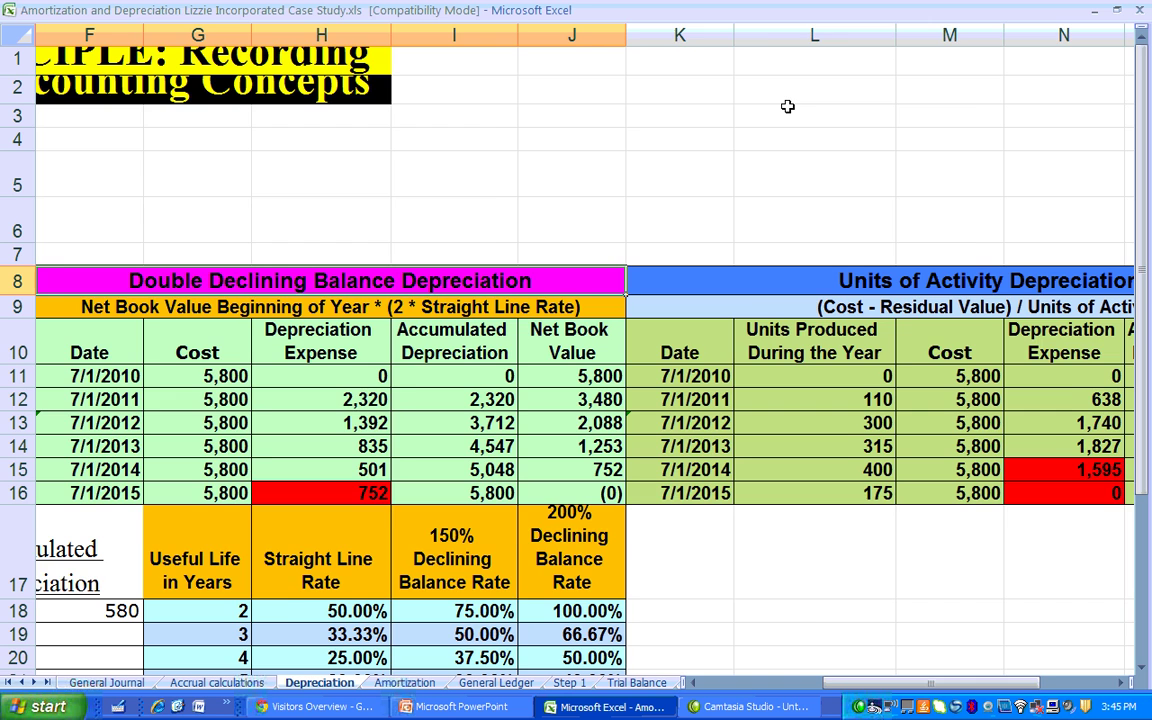
scroll(787, 106, left, 4)
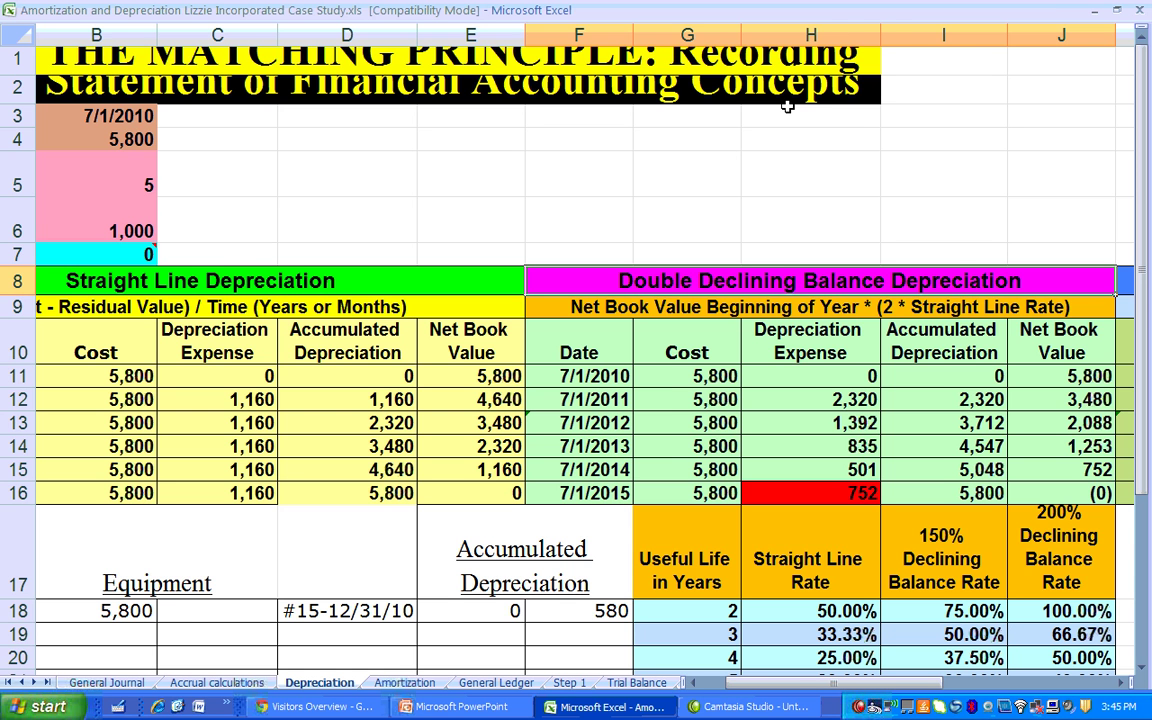
scroll(787, 106, right, 7)
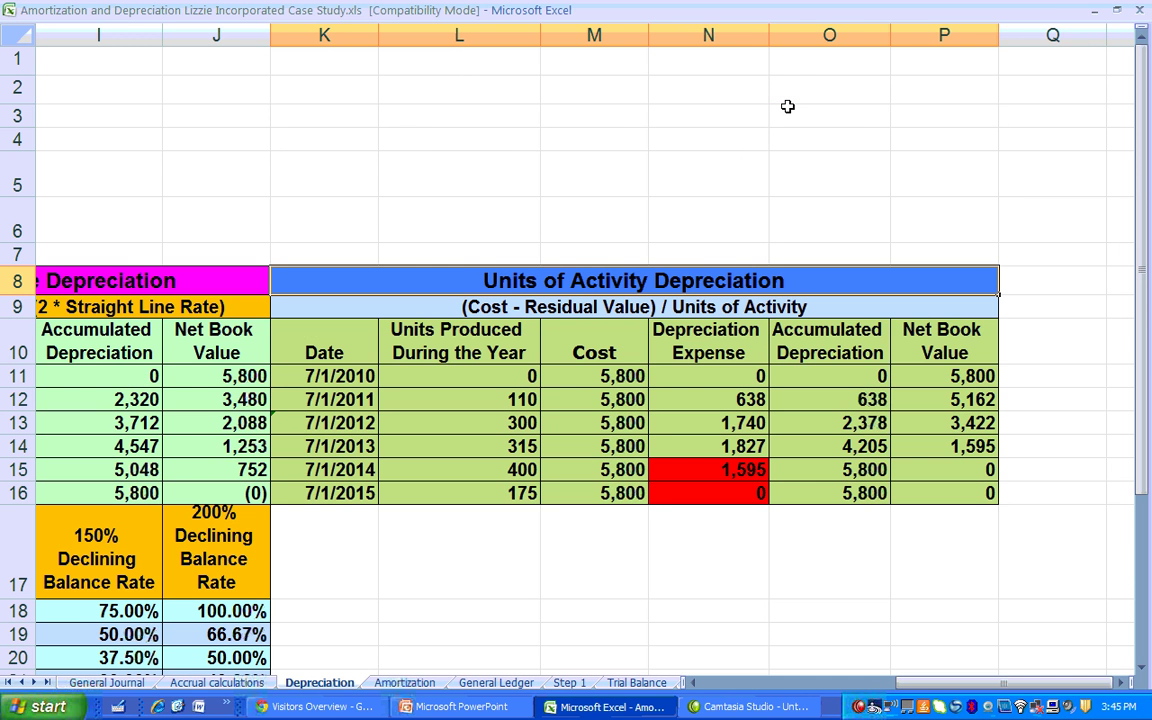
scroll(787, 106, left, 8)
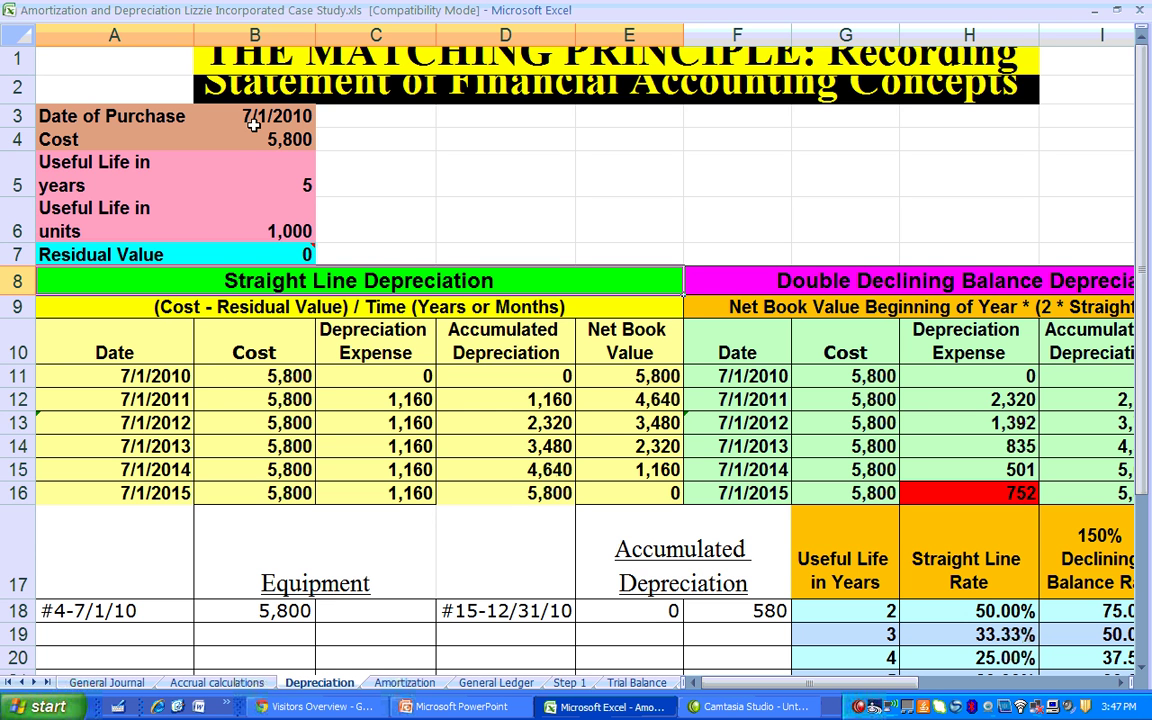
Step: Review the General Journal's depreciation entry #15 and compare it with the Straight Line schedule on the Depreciation sheet
click(106, 682)
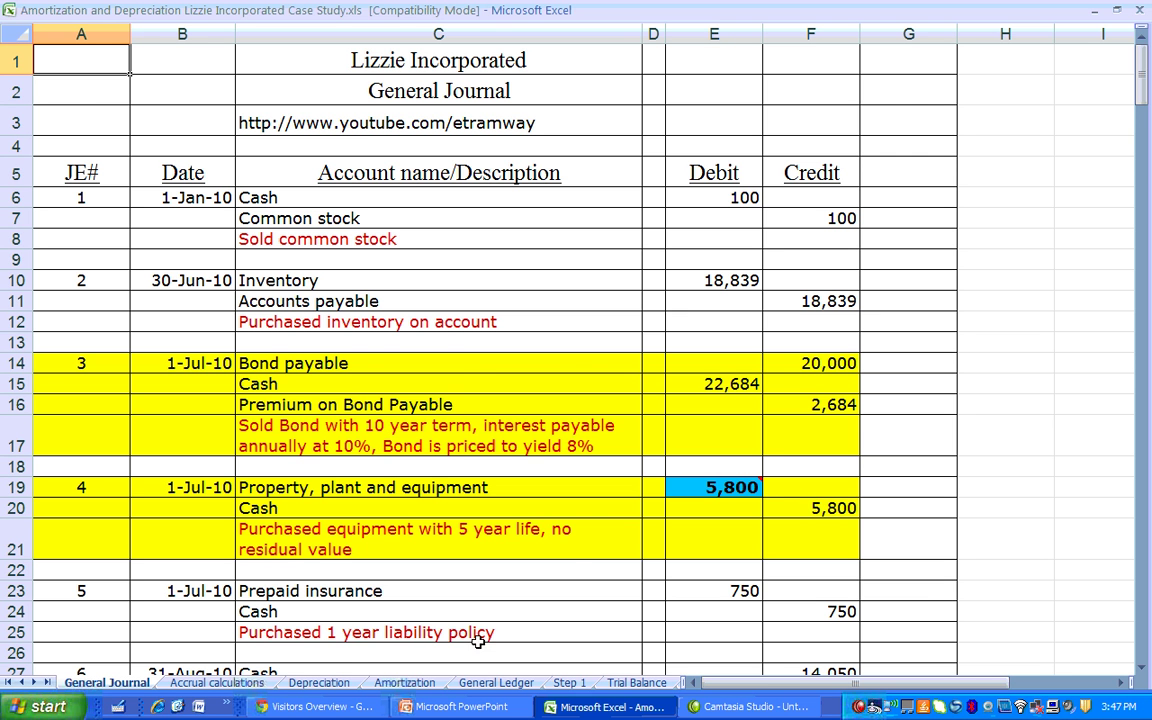
scroll(443, 560, down, 11)
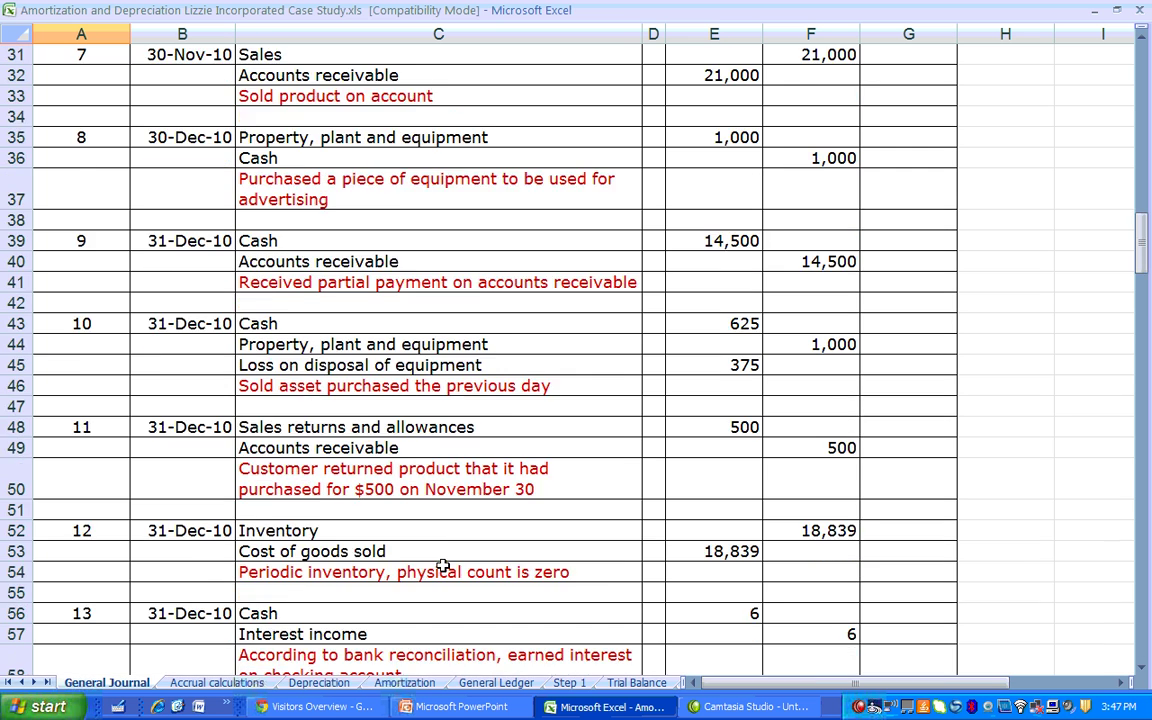
scroll(443, 566, down, 3)
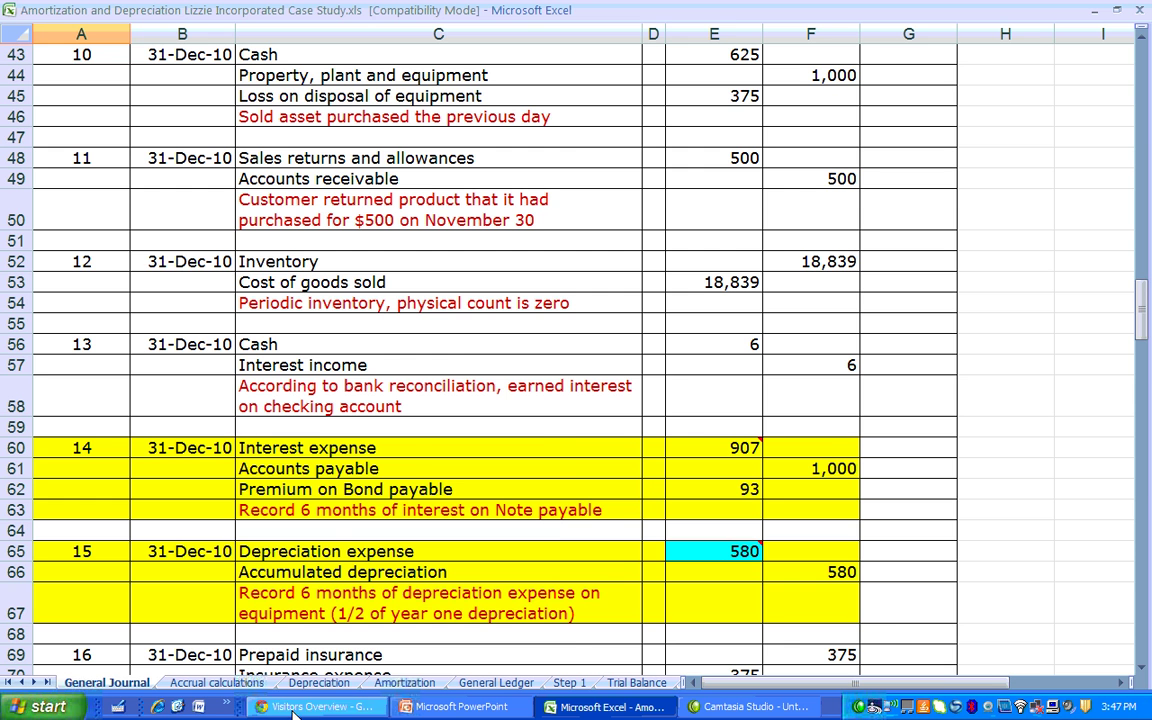
click(319, 682)
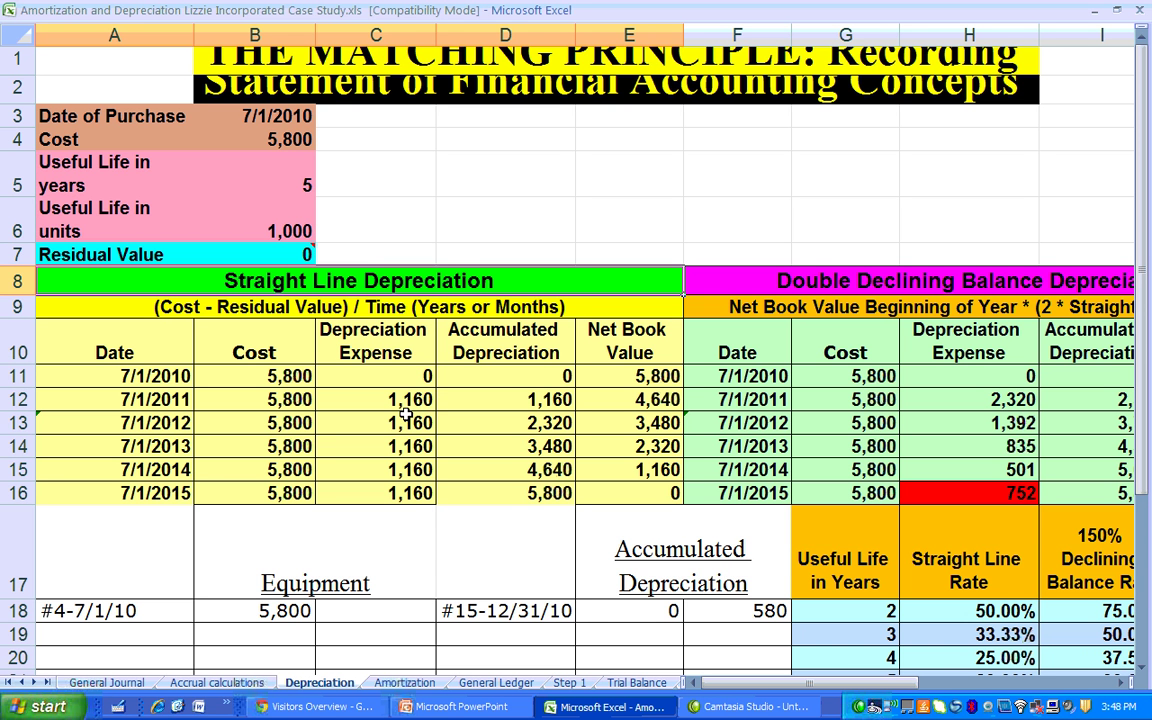
click(107, 683)
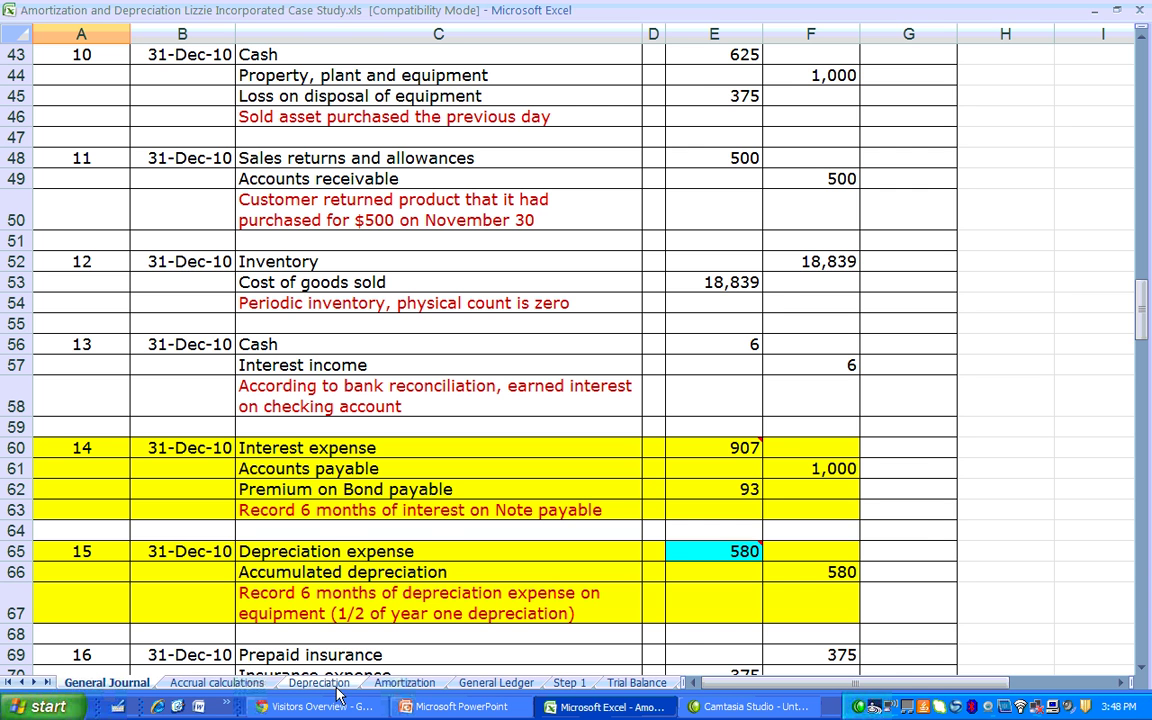
Step: Examine the property, plant and equipment, depreciation expense and accumulated depreciation T-accounts in the General Ledger
click(494, 683)
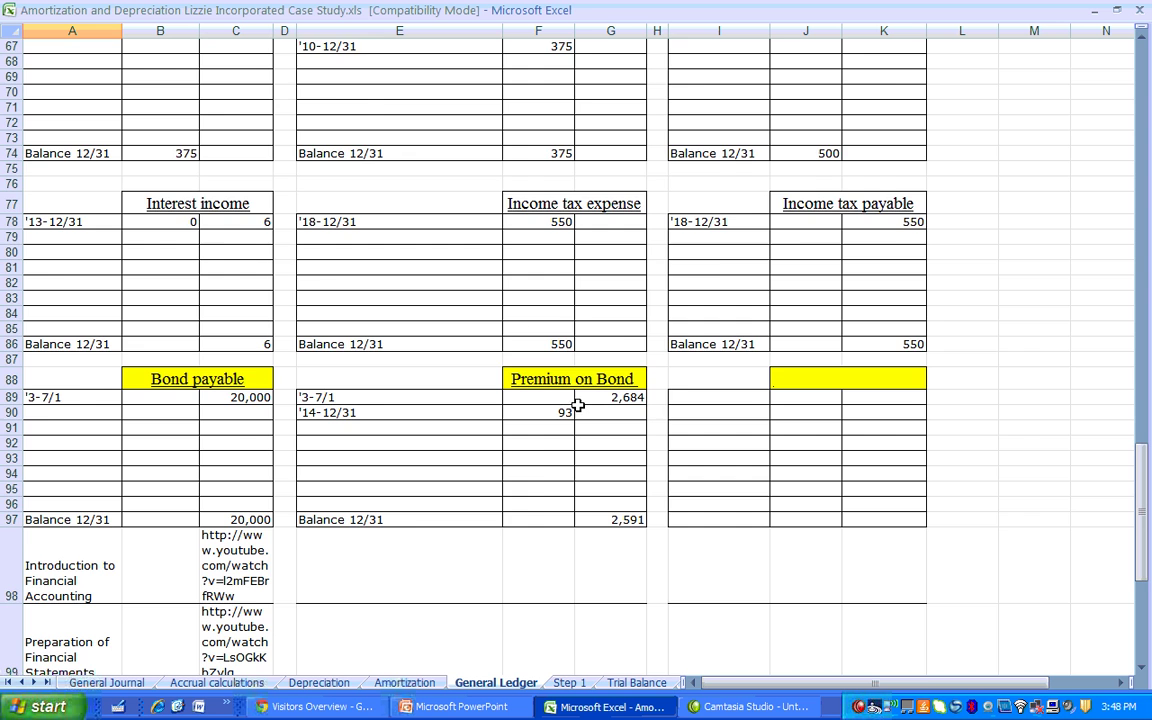
scroll(521, 399, up, 2)
scroll(521, 399, up, 2)
scroll(519, 403, up, 3)
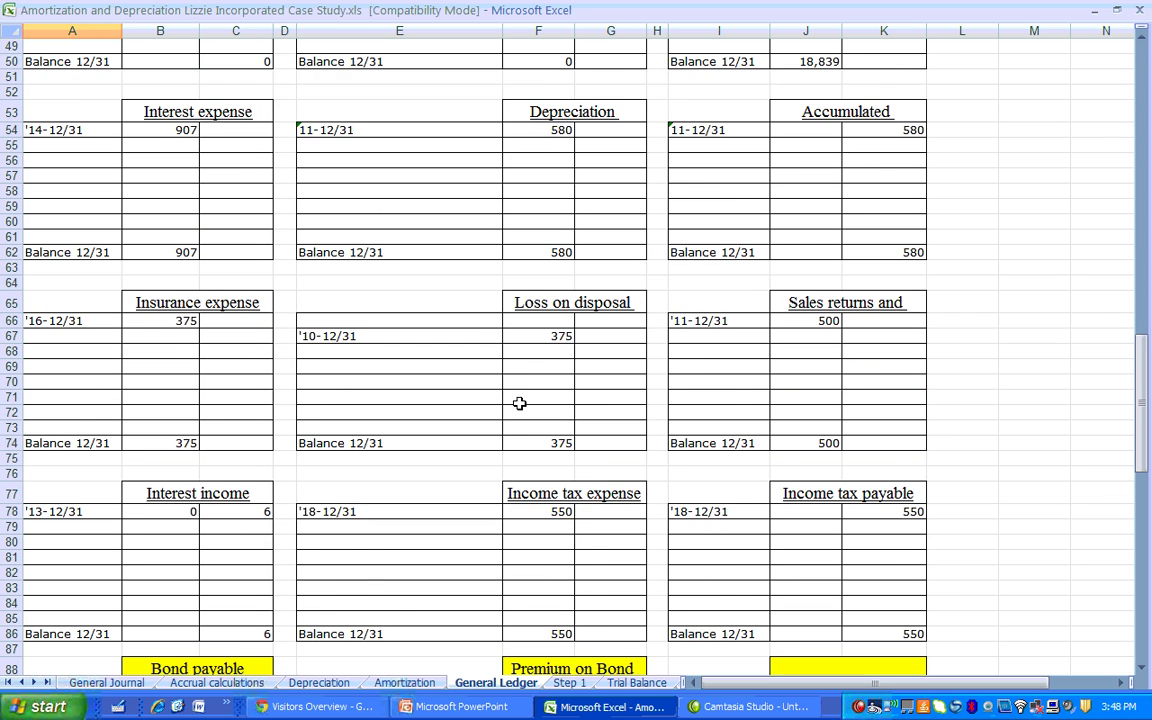
scroll(519, 403, up, 11)
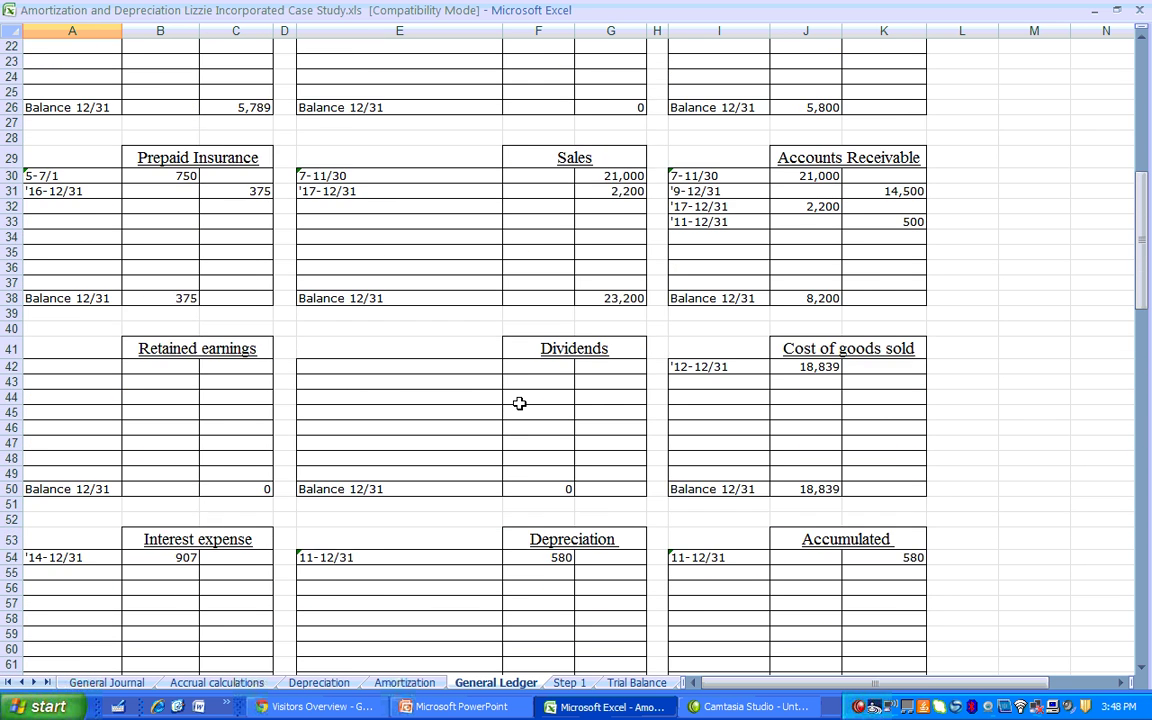
scroll(519, 405, up, 4)
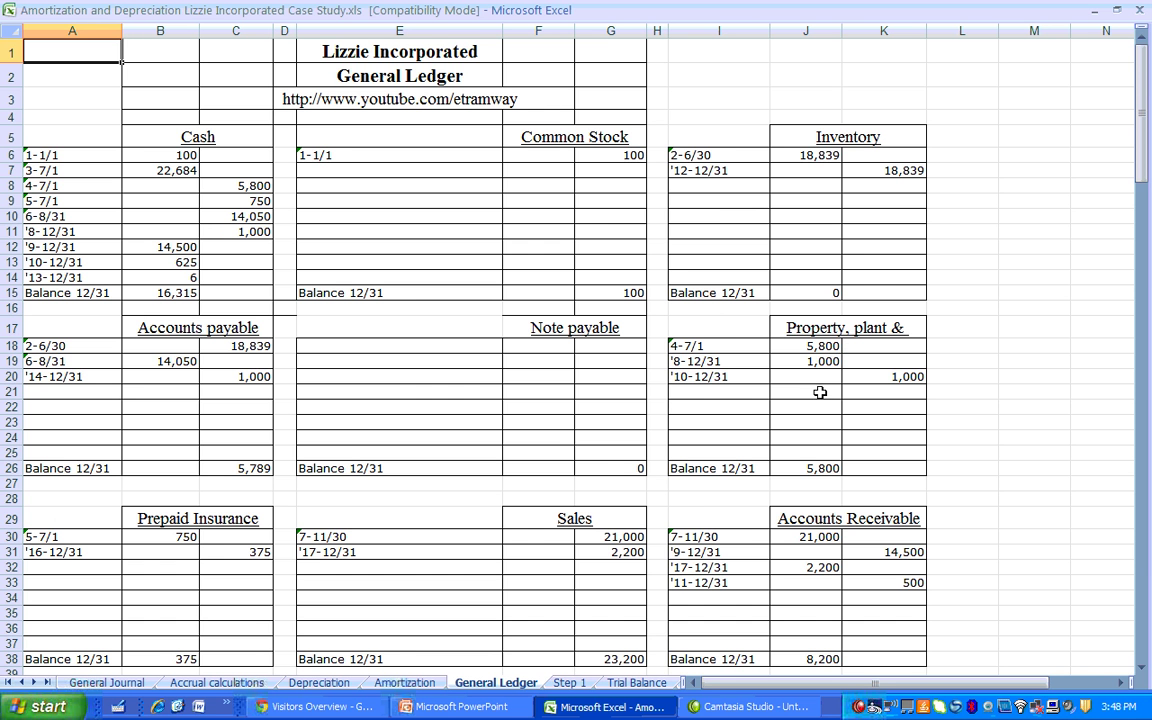
scroll(818, 398, down, 3)
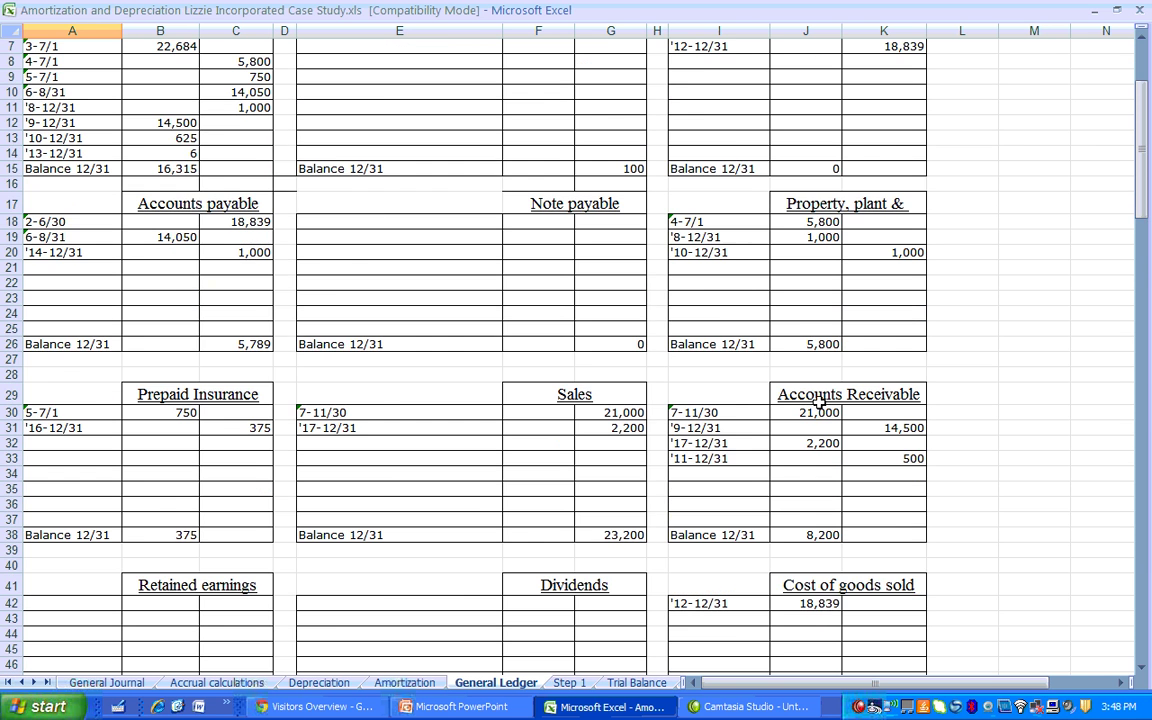
scroll(818, 400, down, 5)
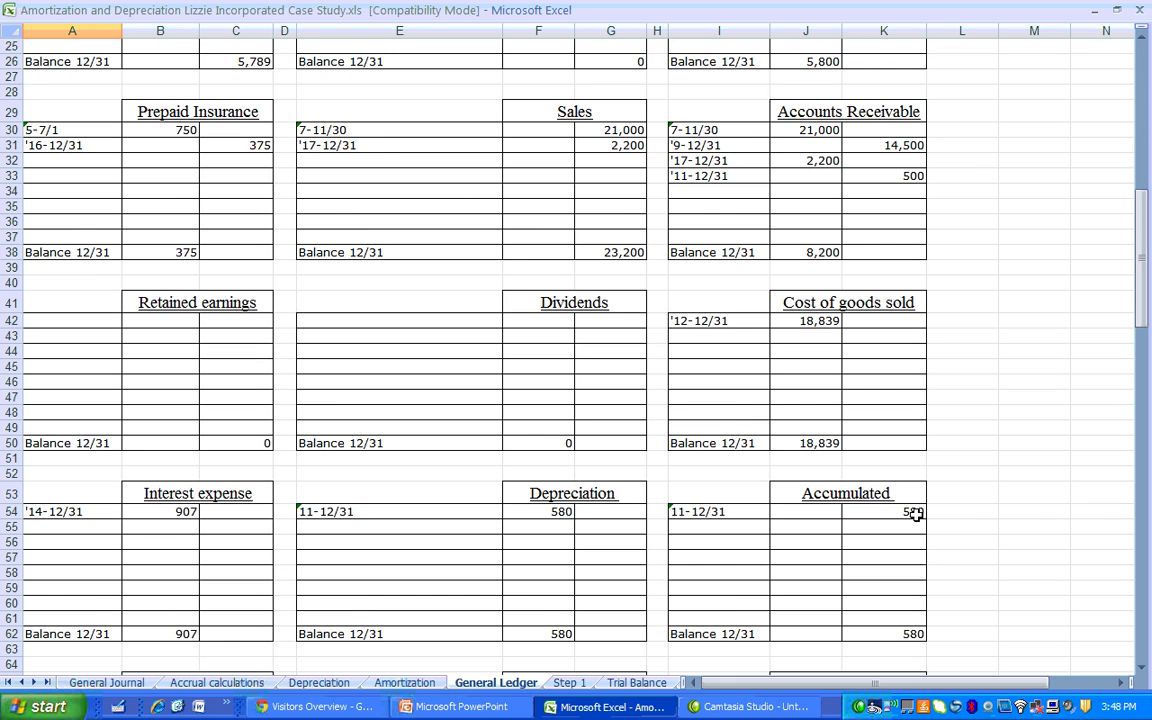
scroll(914, 513, down, 1)
scroll(916, 514, down, 1)
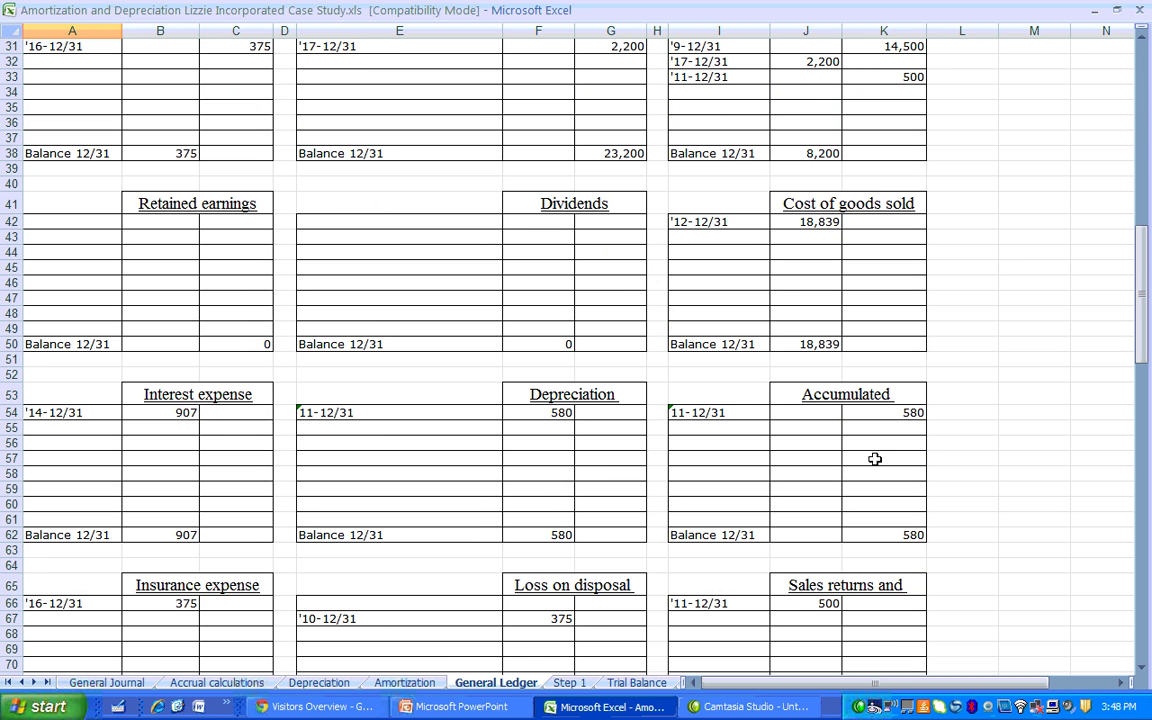
Step: Trace the depreciation from the Depreciation sheet's equipment T-accounts to the Income Statement and the Classified Balance Sheet
click(320, 683)
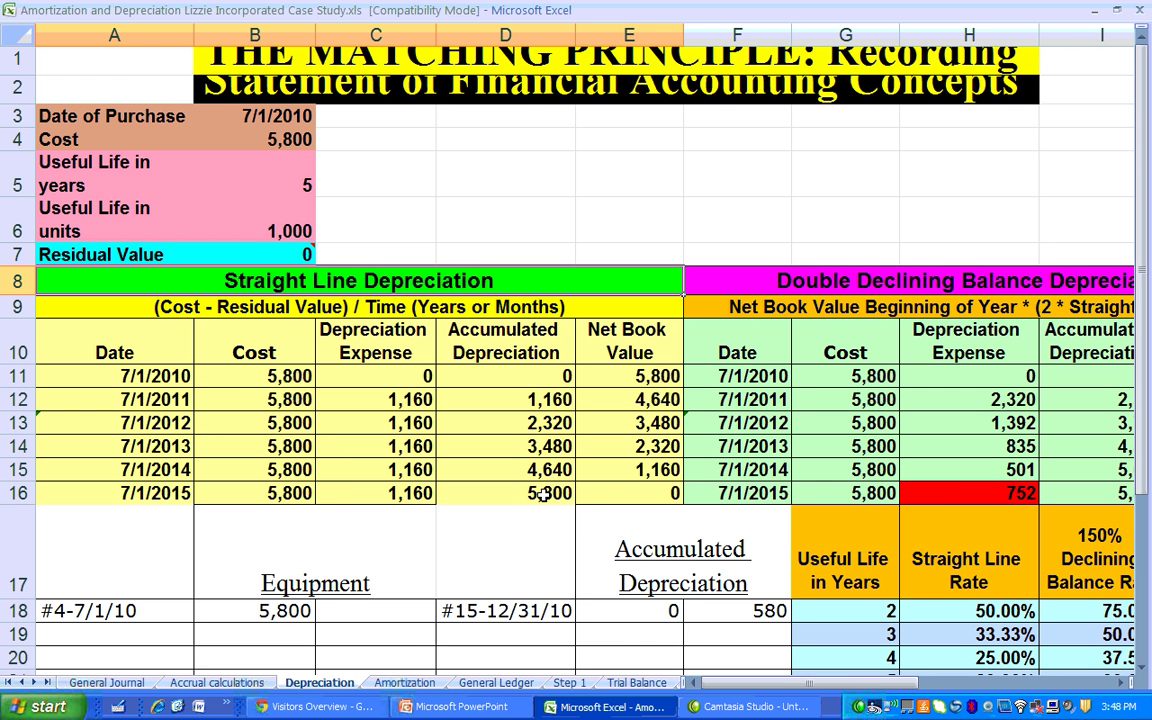
scroll(544, 491, down, 1)
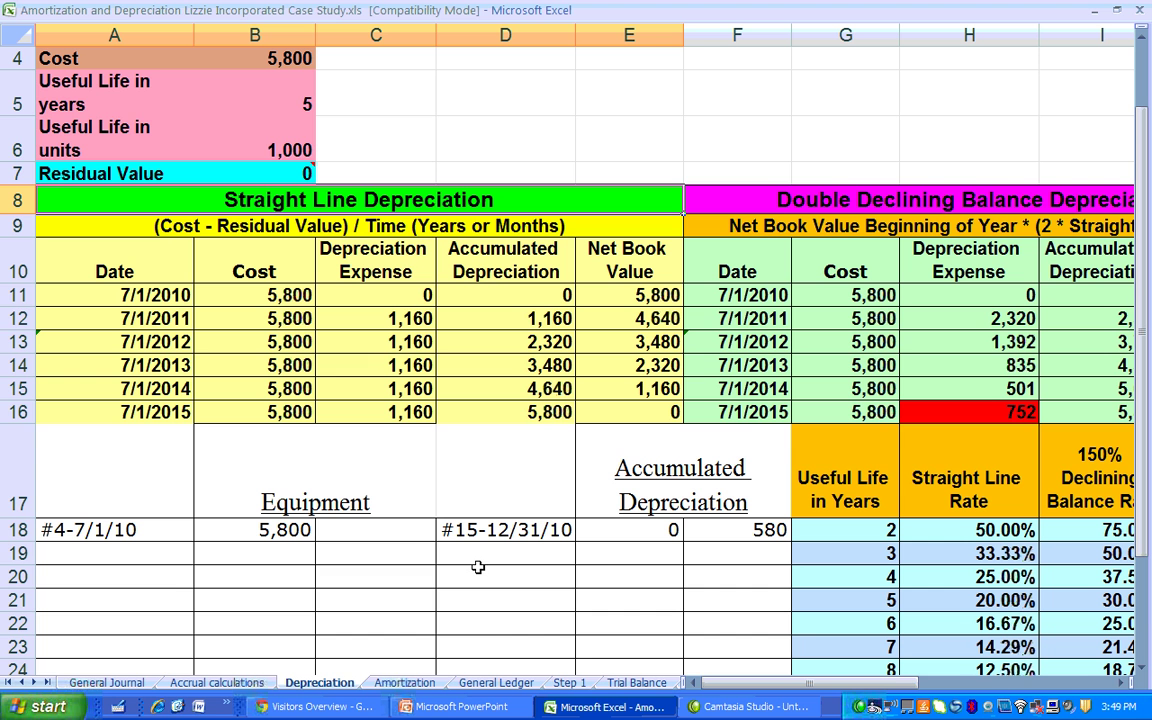
click(640, 683)
click(645, 684)
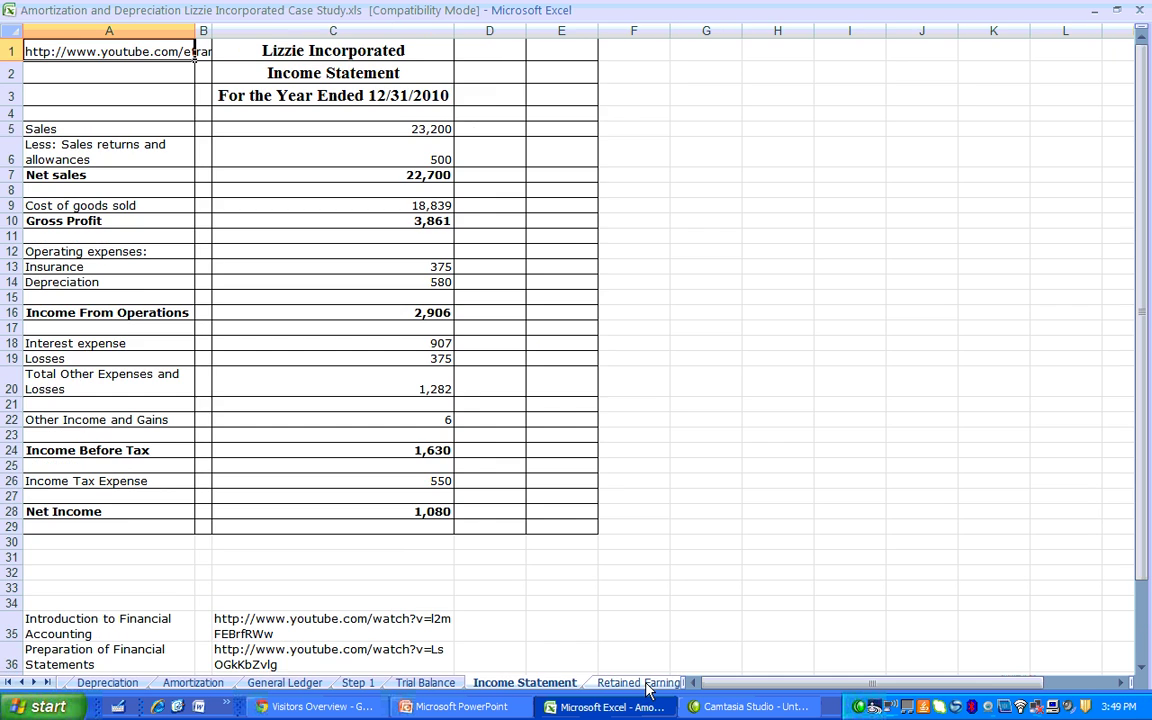
click(650, 686)
click(652, 688)
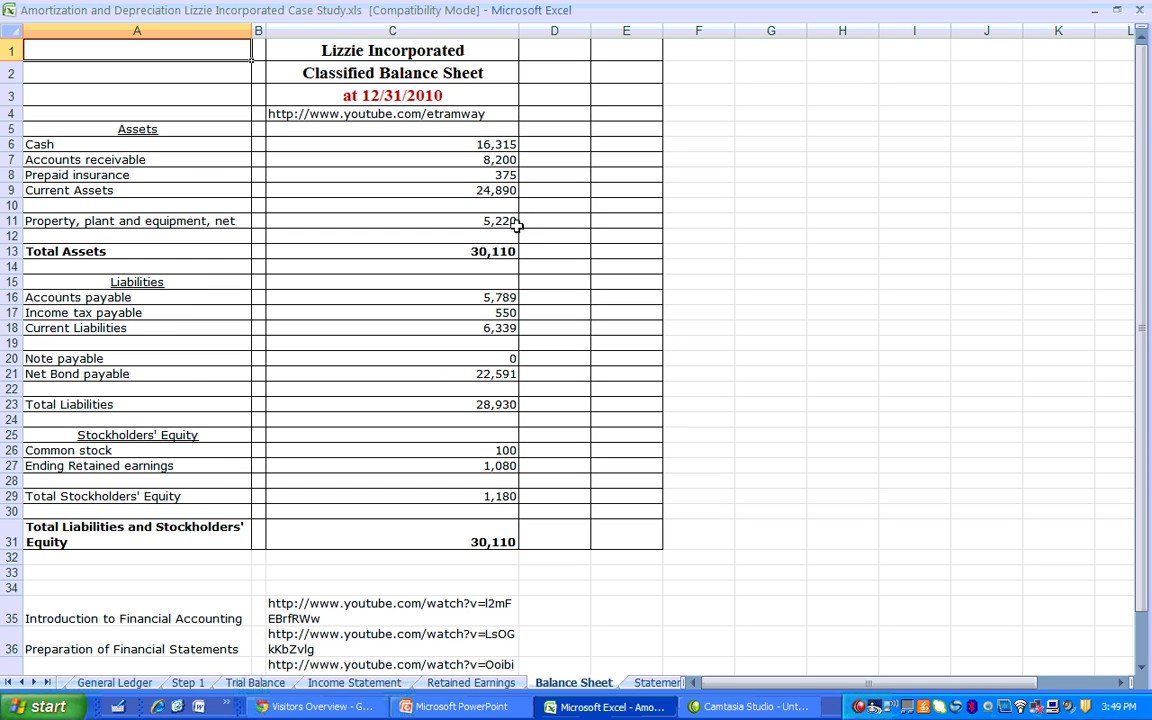
Step: Examine the Double Declining Balance schedule and the declining balance rate table beneath it on the Depreciation sheet
click(8, 683)
click(320, 684)
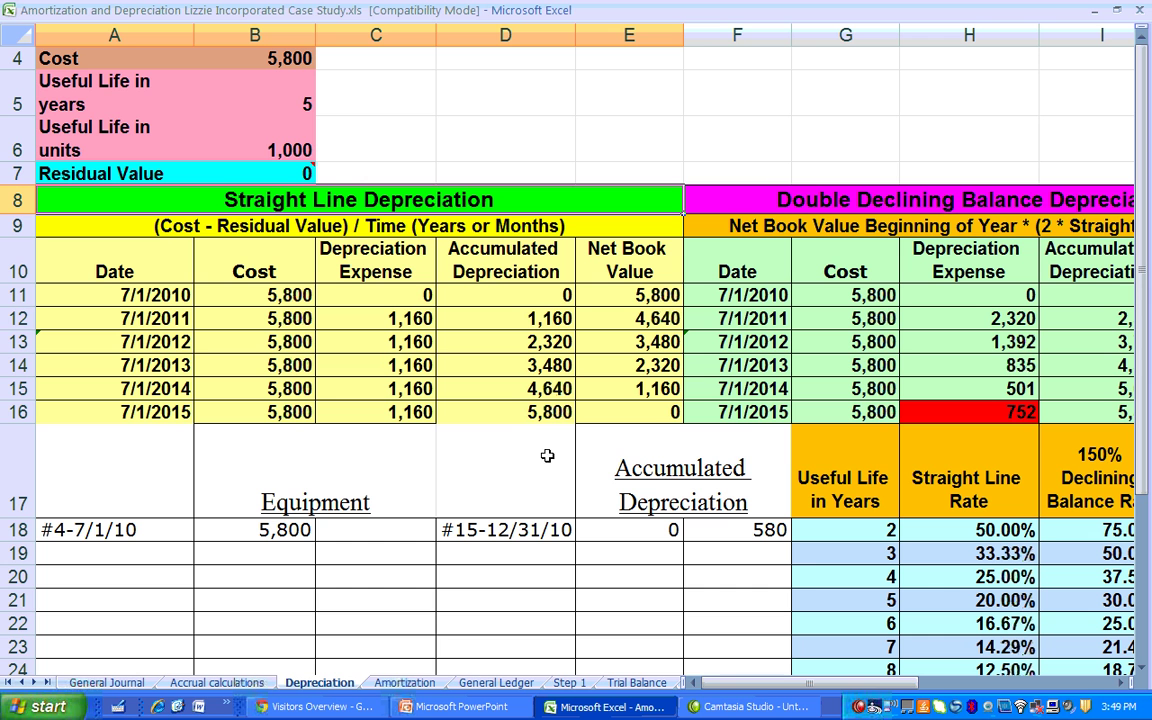
click(1122, 689)
click(1122, 689)
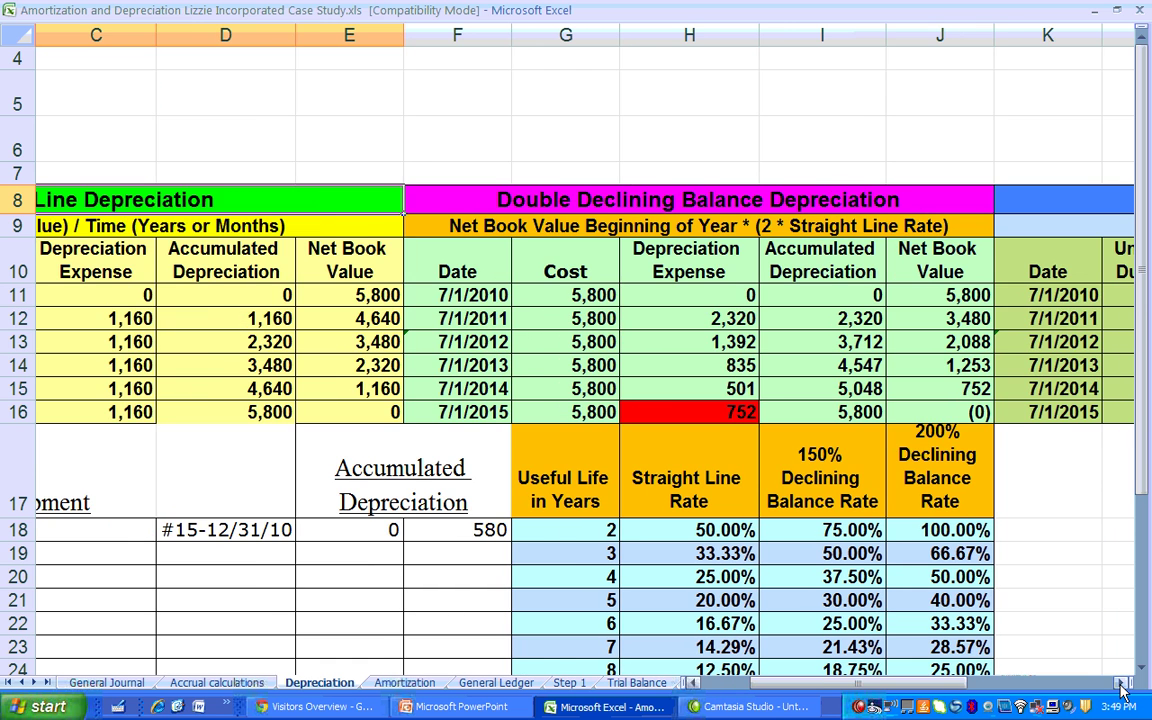
click(1122, 689)
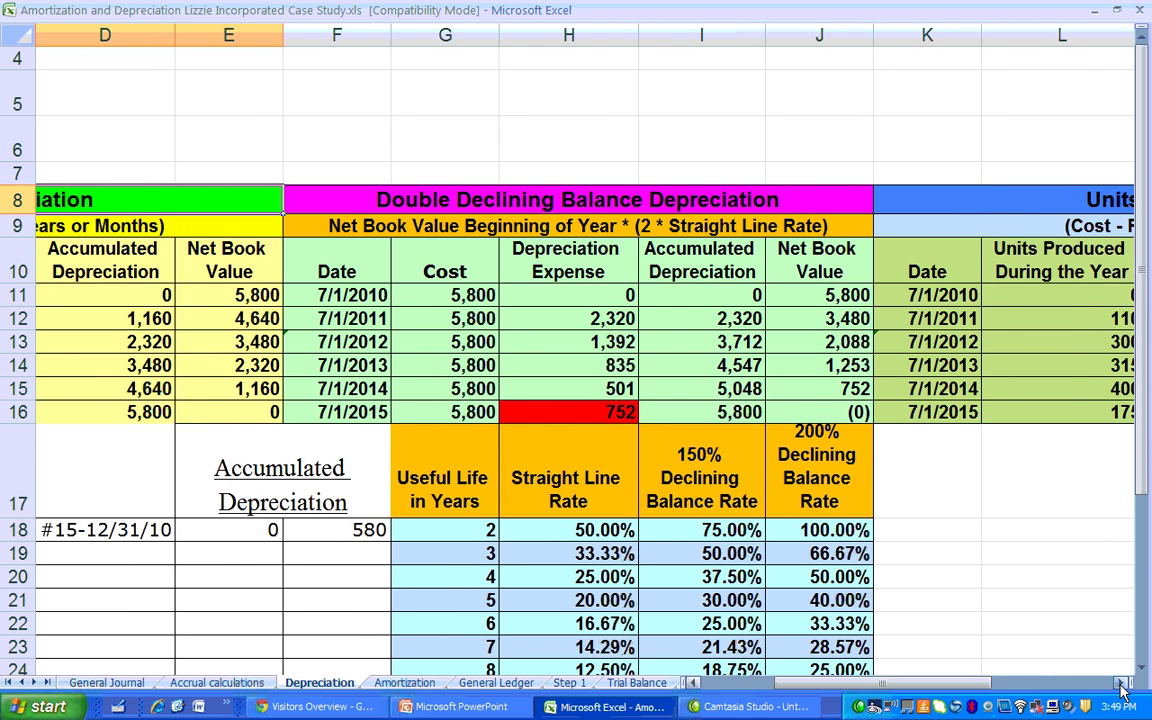
click(1122, 689)
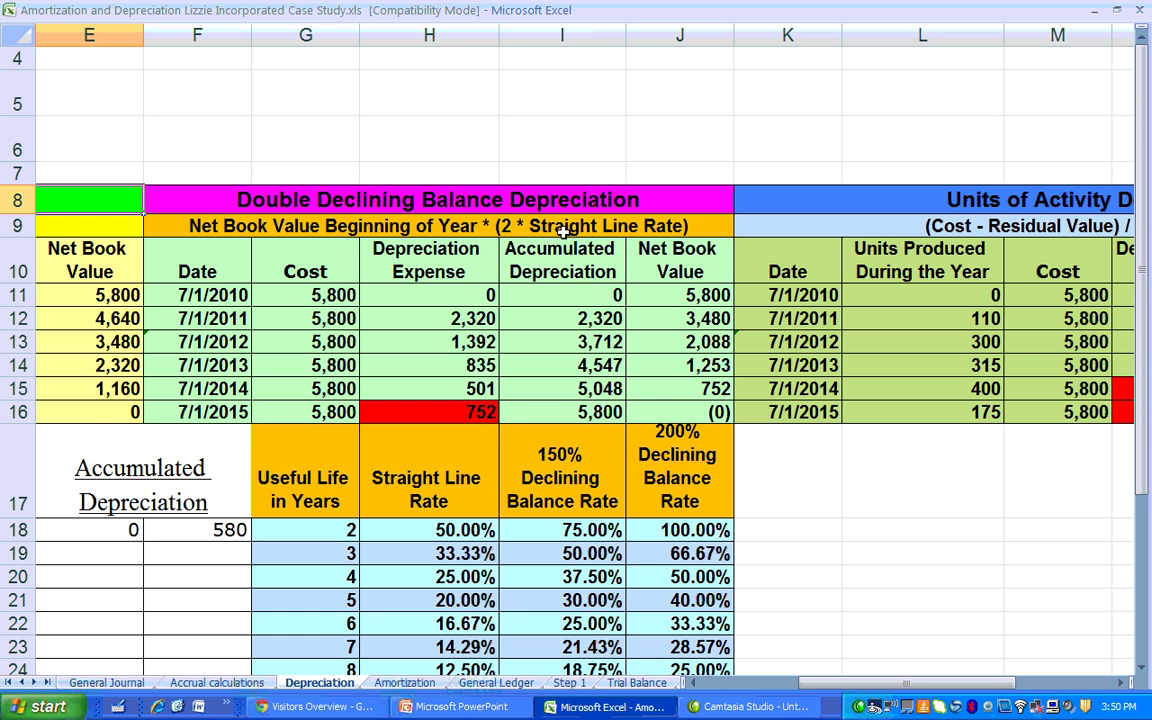
scroll(434, 408, down, 1)
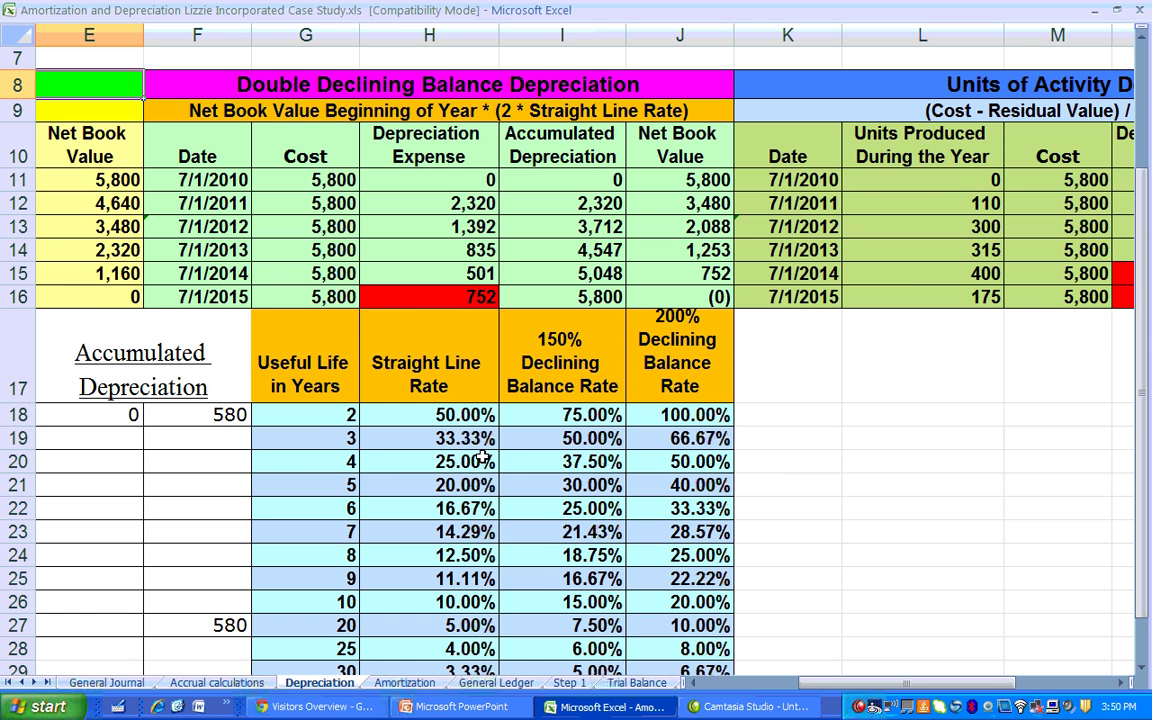
scroll(482, 459, down, 1)
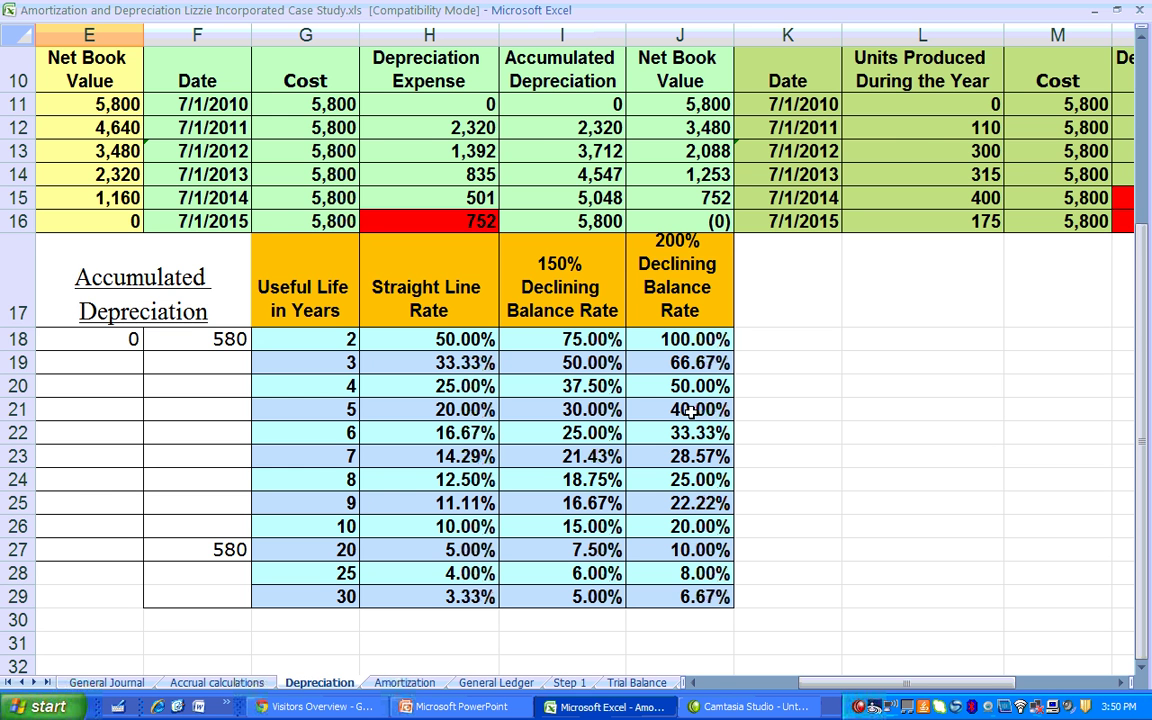
scroll(688, 418, up, 2)
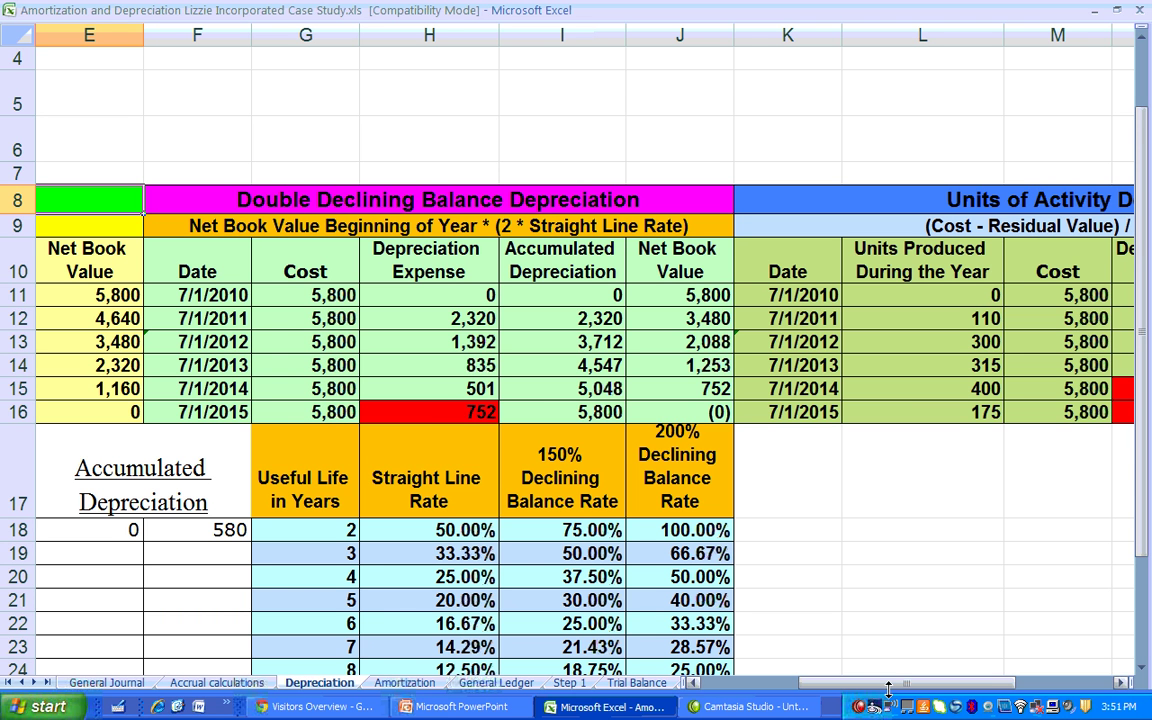
Step: Inspect the 2011 to 2014 units produced in the Units of Activity schedule and the asset's useful life in units
drag(888, 688, 986, 688)
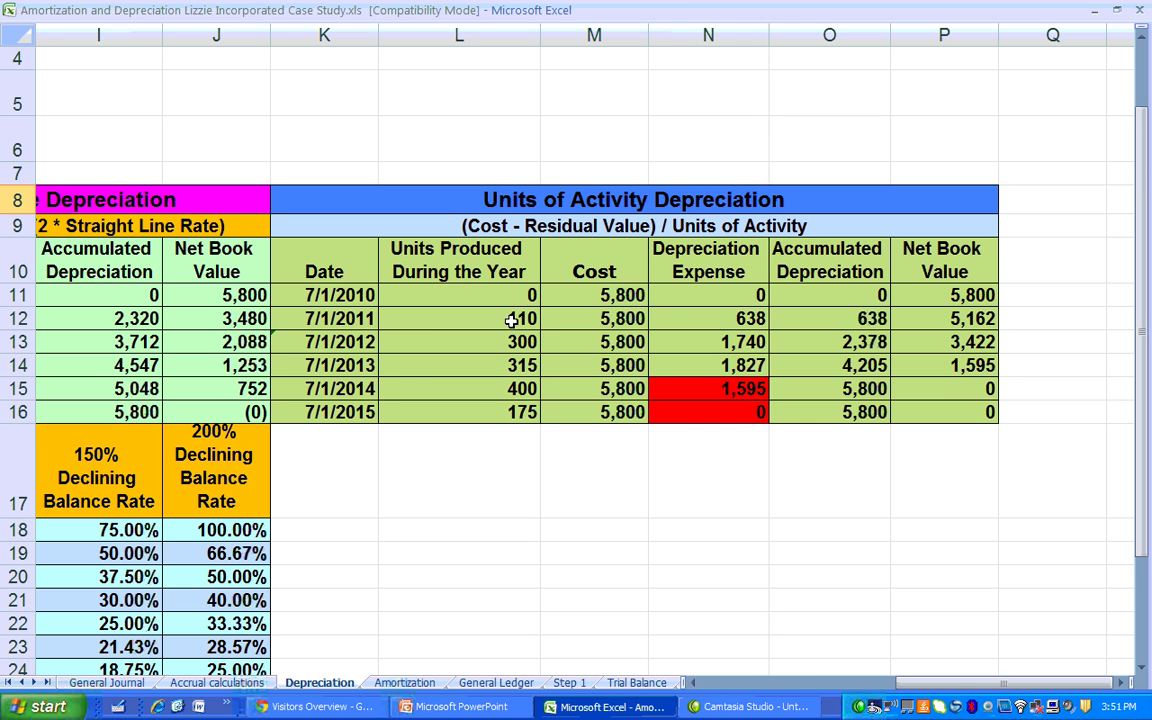
drag(497, 321, 495, 358)
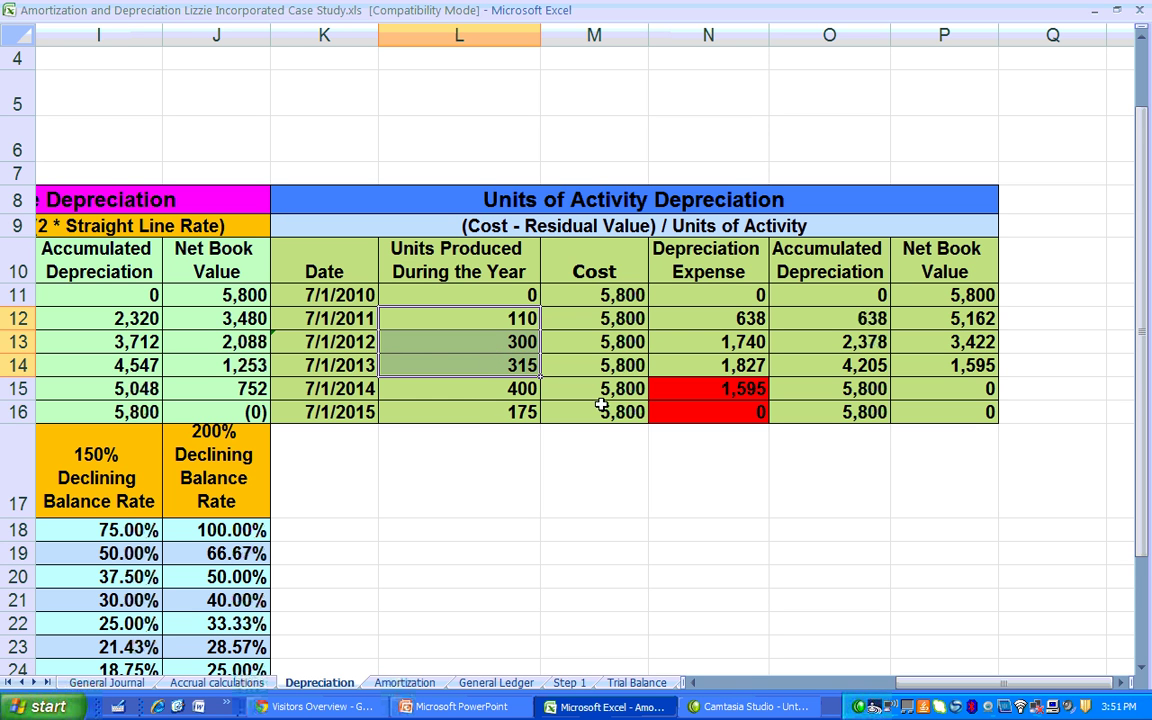
click(464, 391)
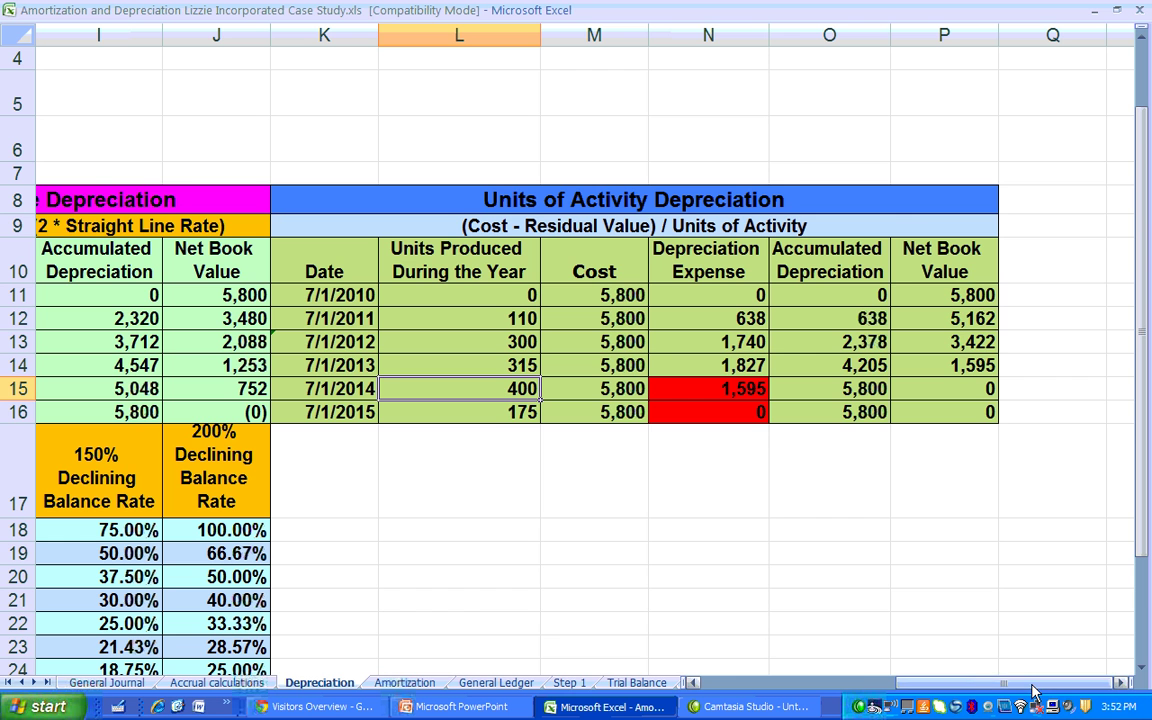
drag(1033, 690, 812, 690)
click(336, 139)
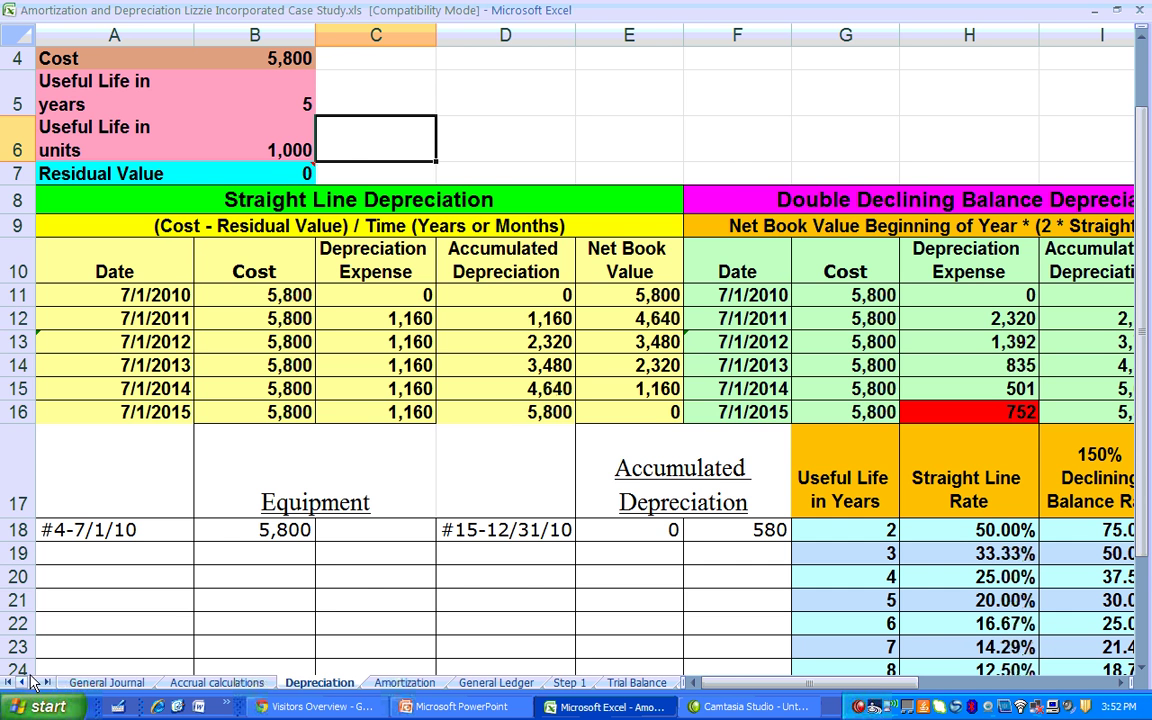
Step: Examine the 31-Dec-11 depreciation entry D in the General Journal, then return to the straight line schedule on the Depreciation sheet
click(106, 682)
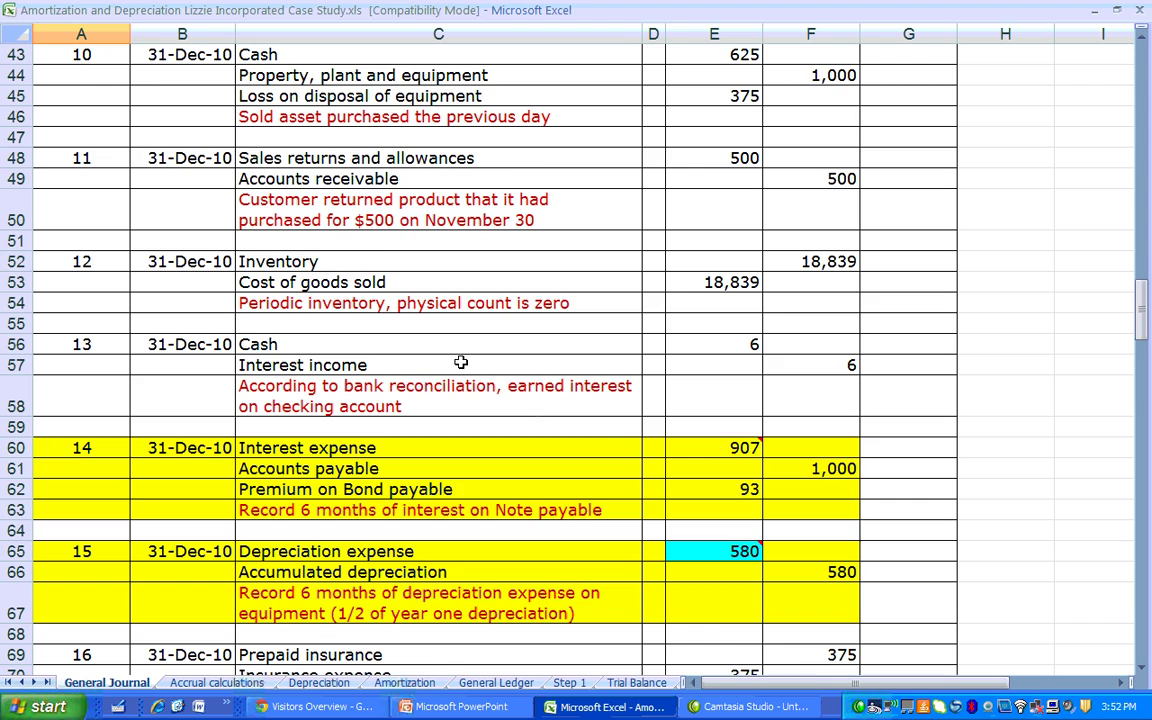
scroll(496, 327, down, 4)
scroll(498, 324, down, 2)
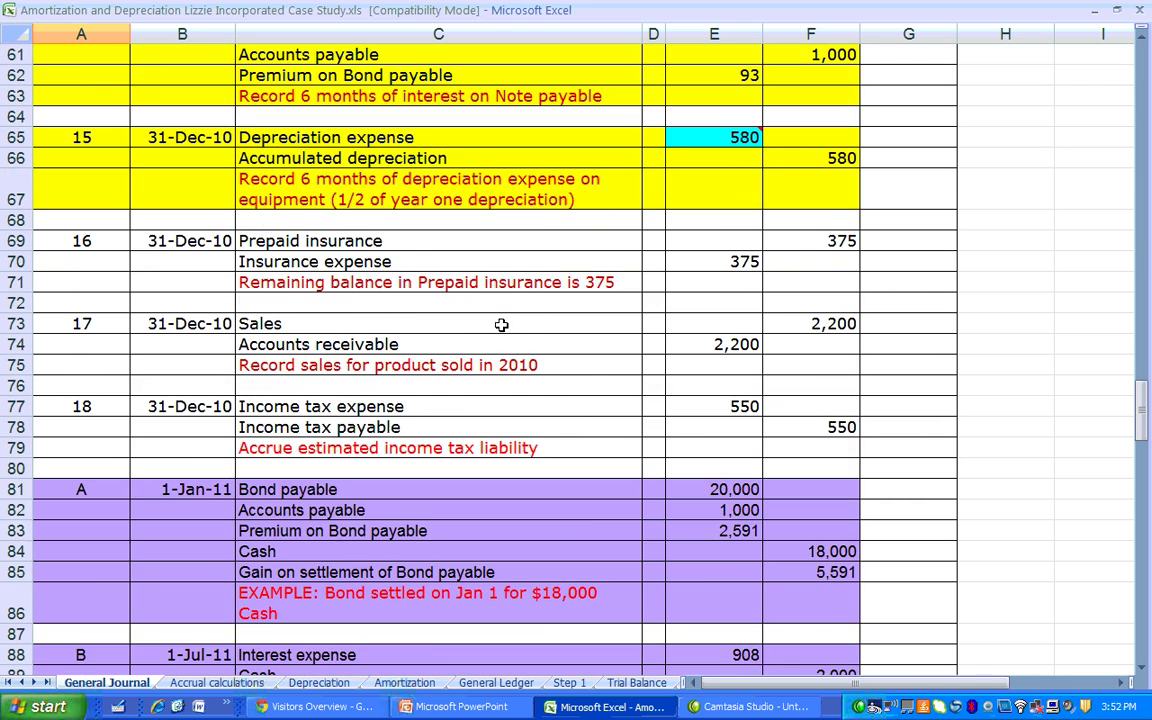
scroll(500, 322, down, 3)
scroll(503, 325, down, 1)
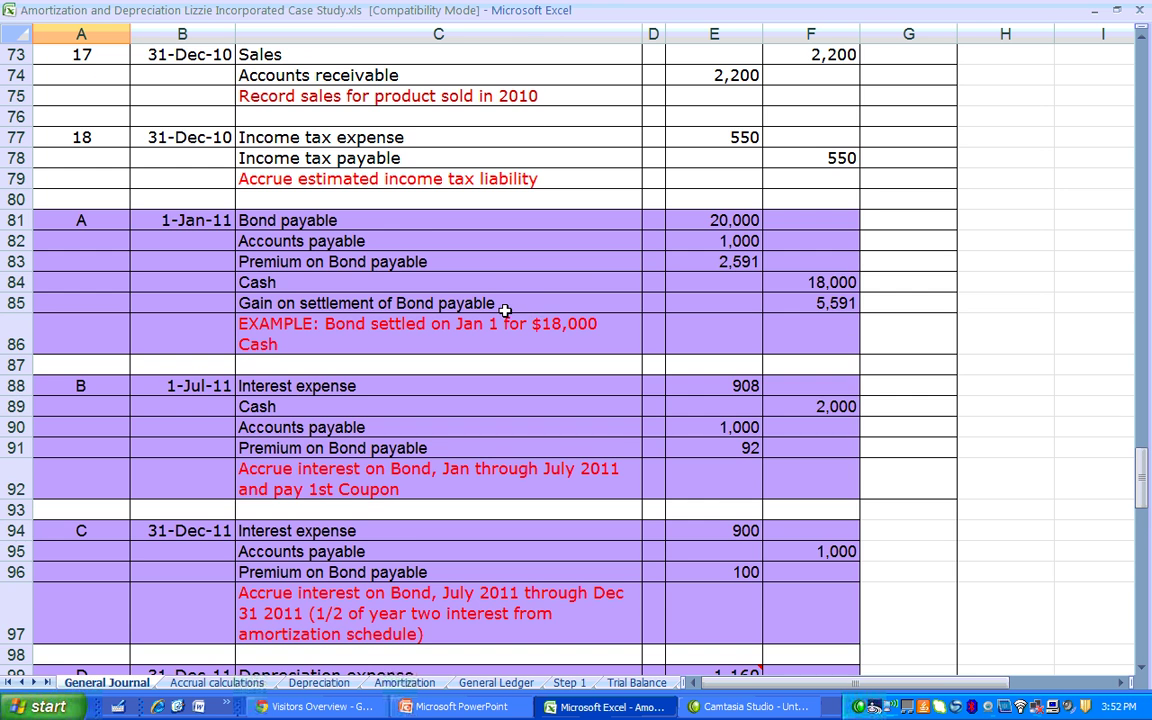
scroll(505, 311, down, 2)
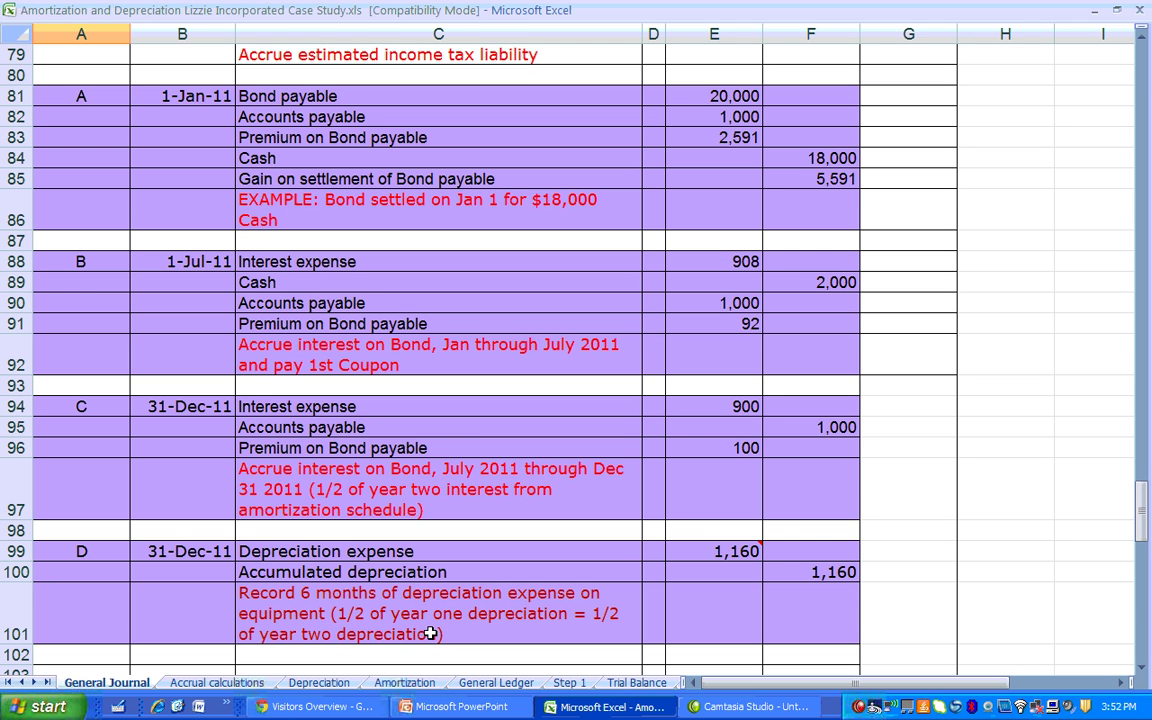
mouse_move(725, 553)
click(318, 682)
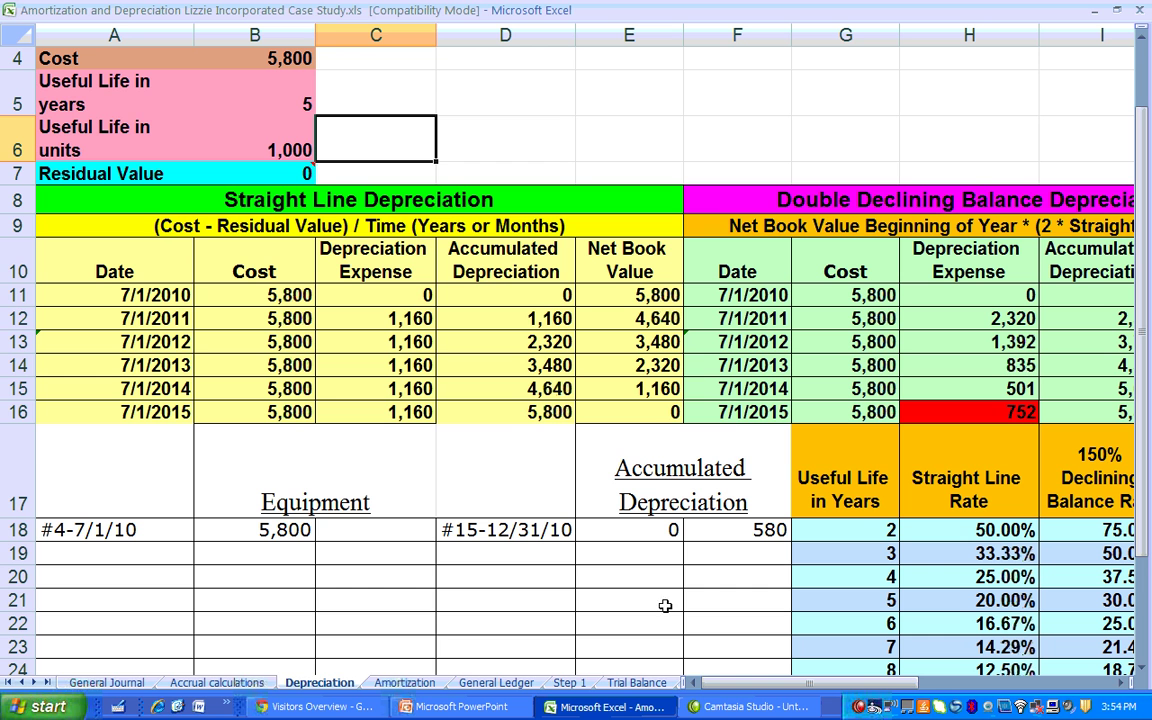
Step: Check the Amortization and Depreciation line on the Statement of Cash Flows and open the Cash Flow Worksheet
click(48, 682)
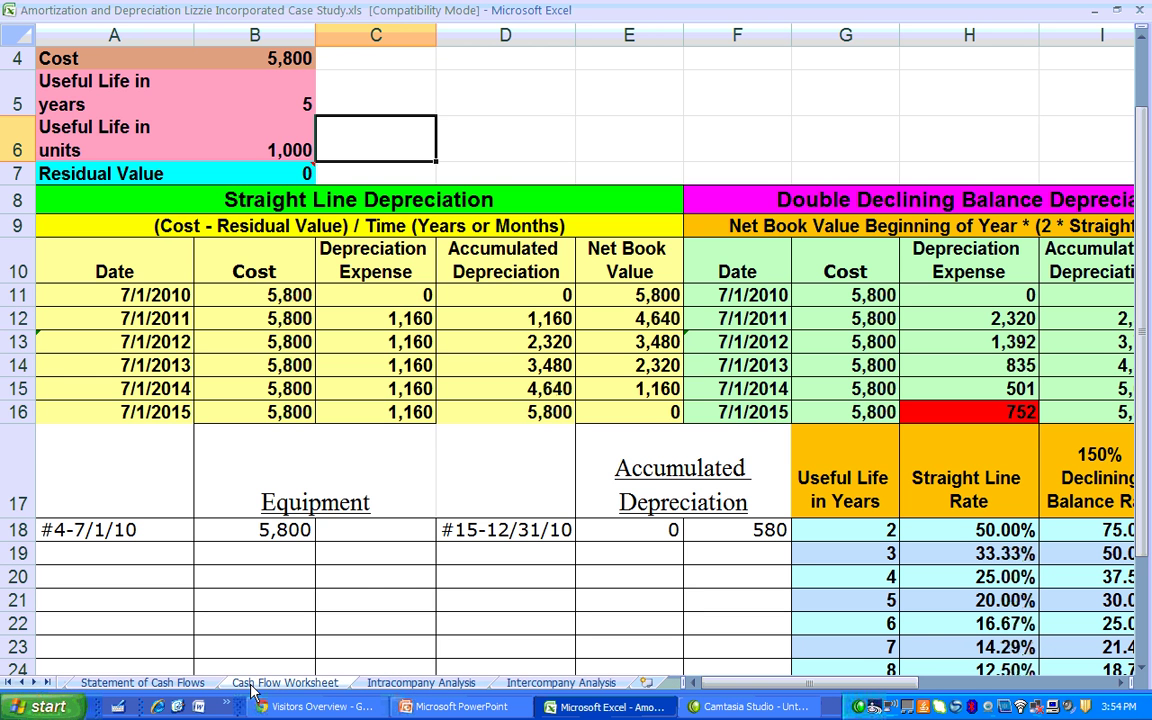
click(170, 683)
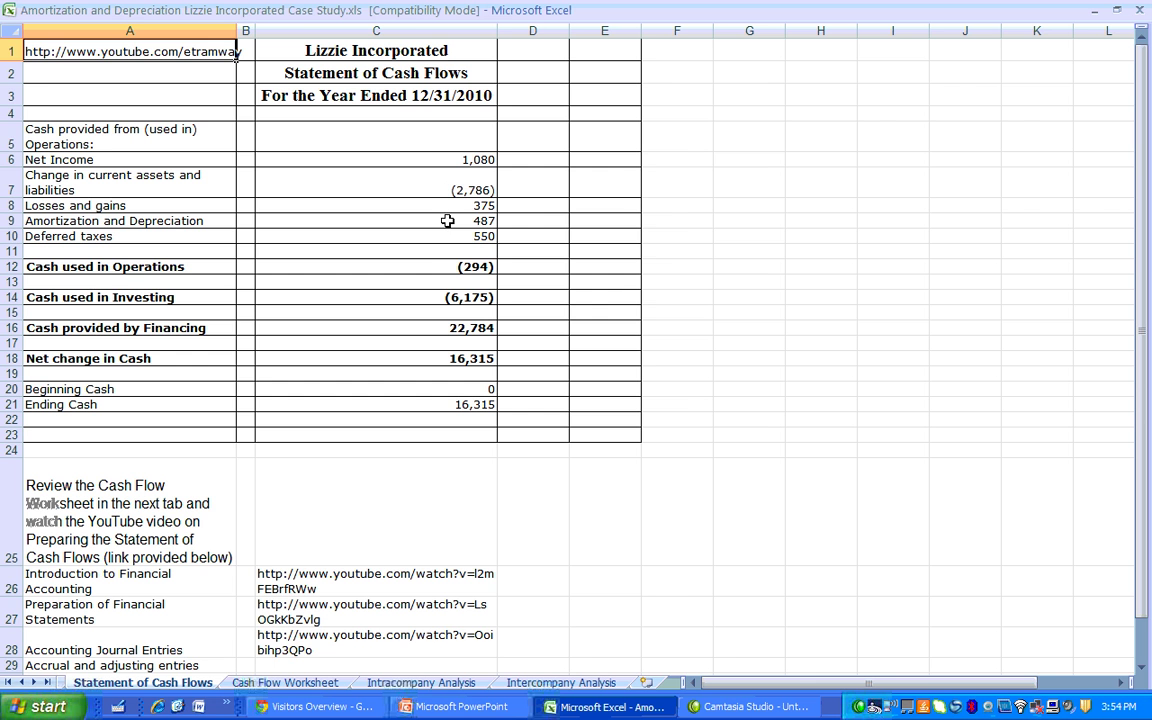
click(318, 684)
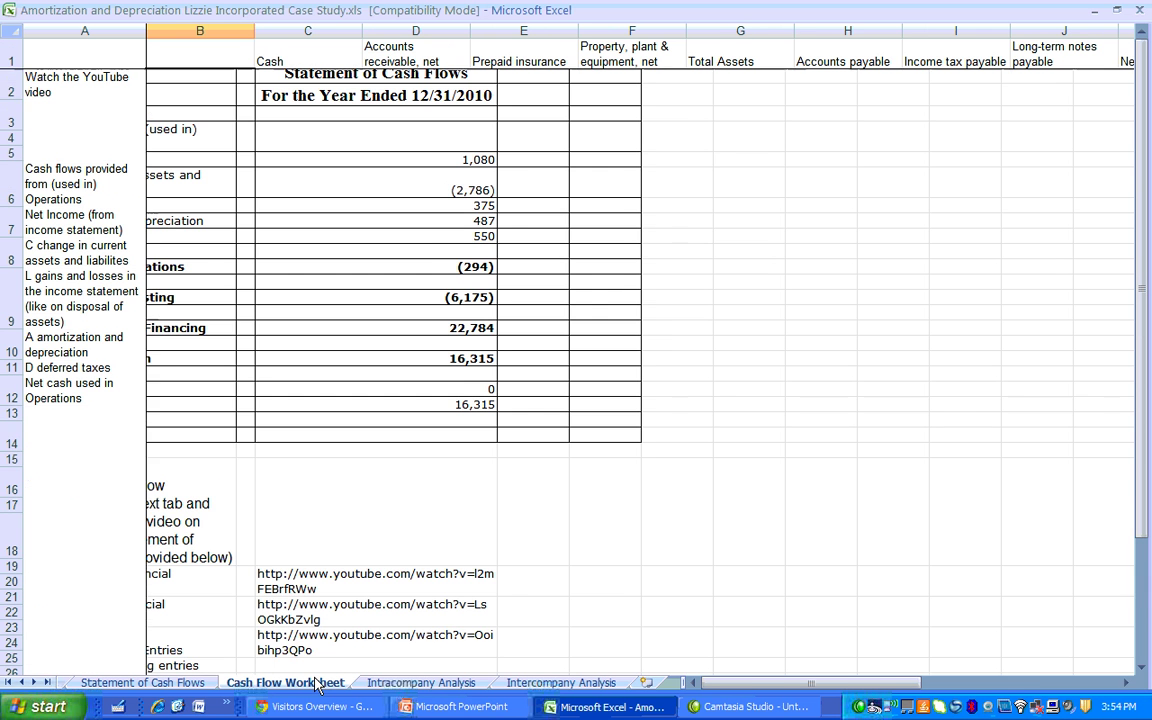